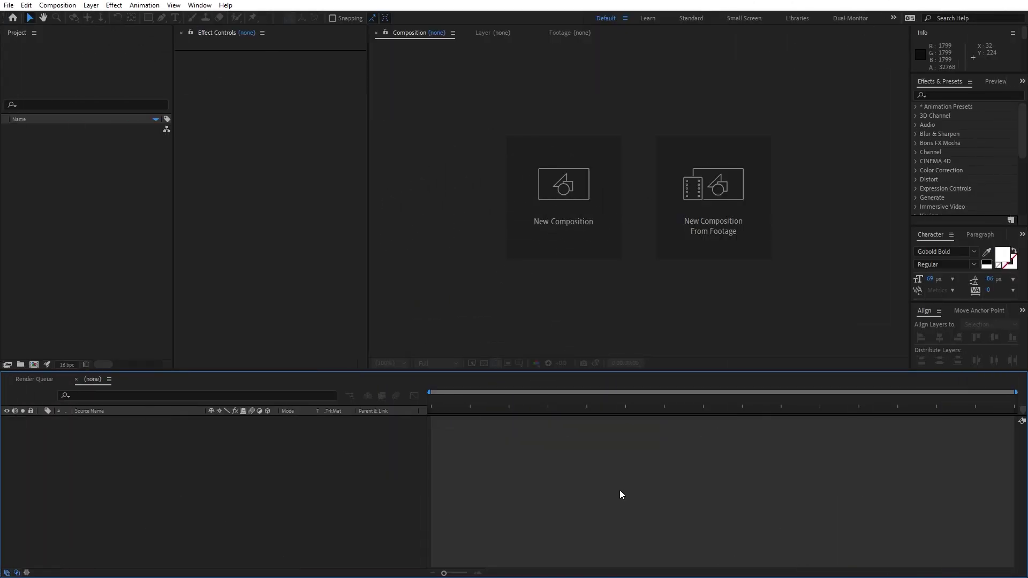
# Create a new composition named Main at 1920×1080, 30 fps, 20 seconds long.
pyautogui.click(57, 5)
pyautogui.click(75, 17)
pyautogui.write('Main')
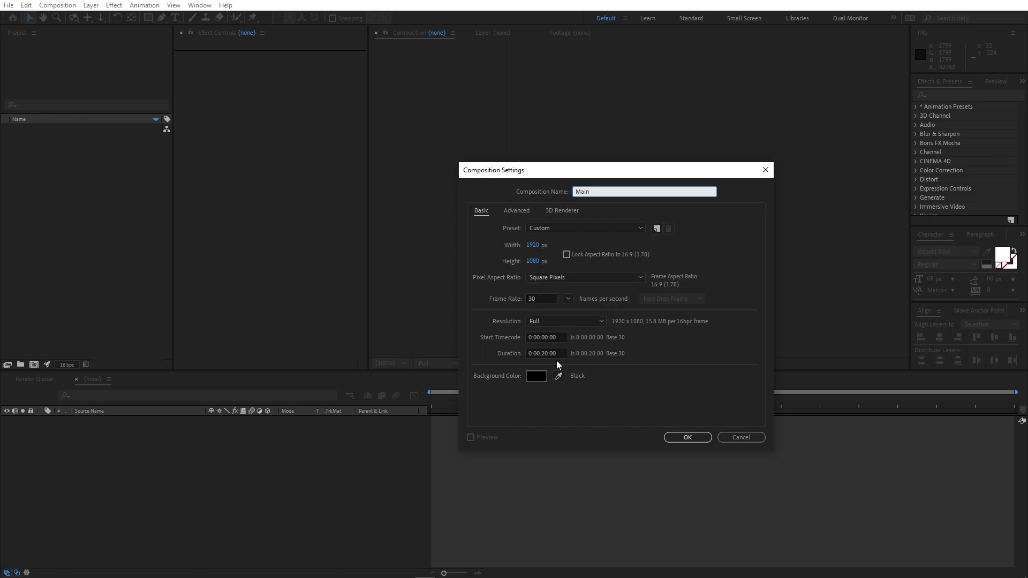
pyautogui.click(690, 442)
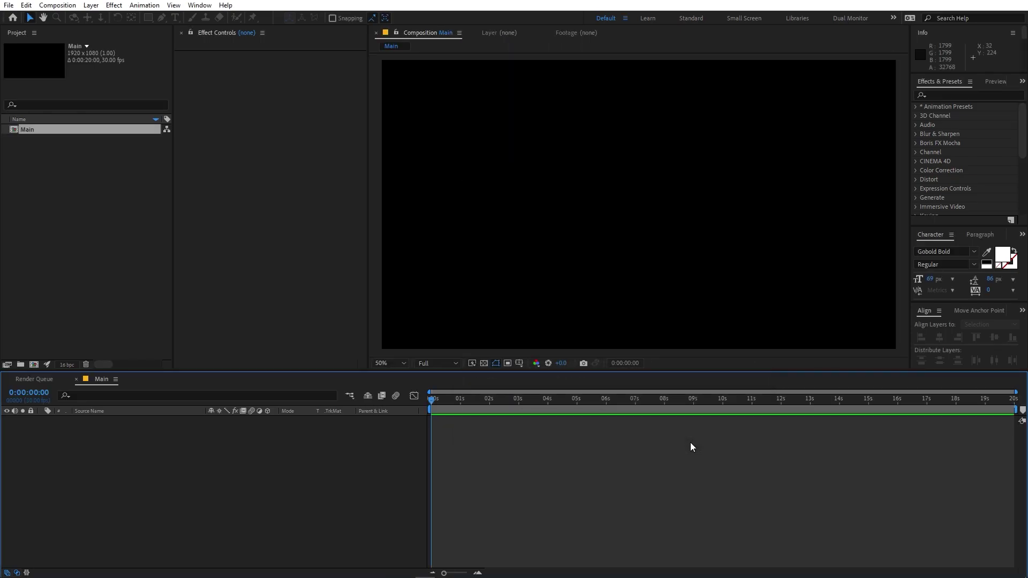
# Add a horizontal text layer reading HEADLINE in the Main composition viewer.
pyautogui.click(104, 260)
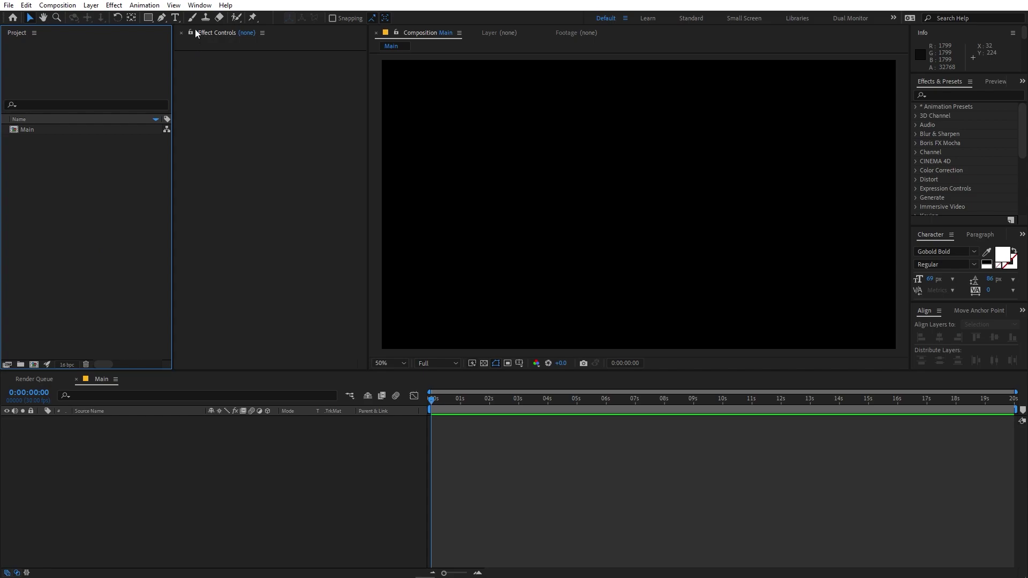
pyautogui.click(174, 17)
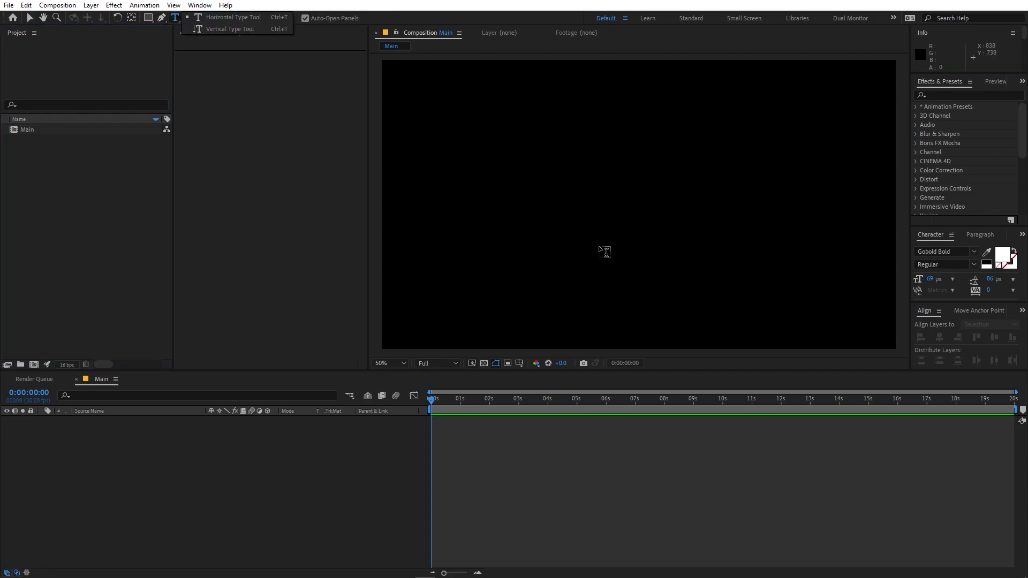
pyautogui.click(620, 188)
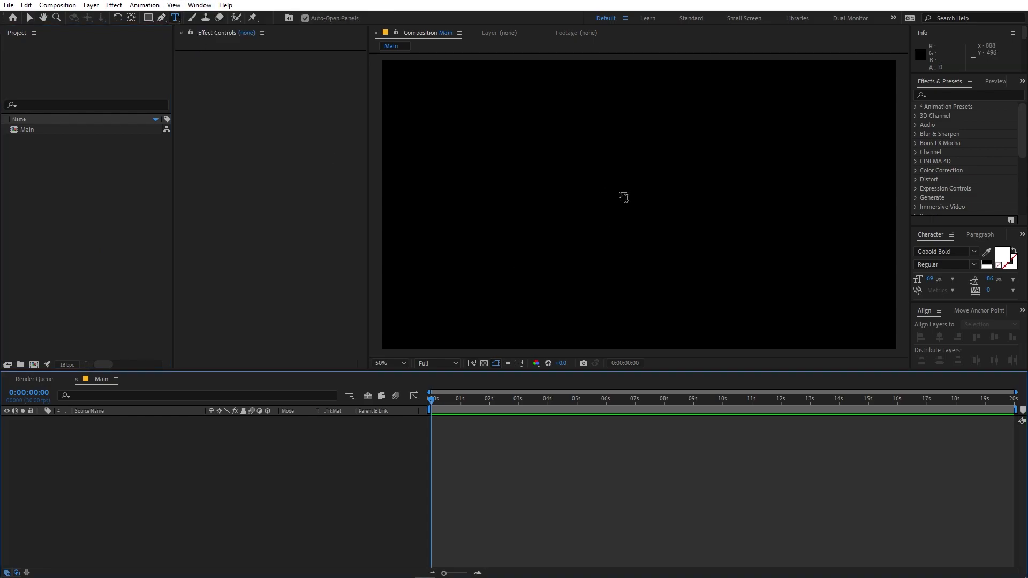
pyautogui.write('HE')
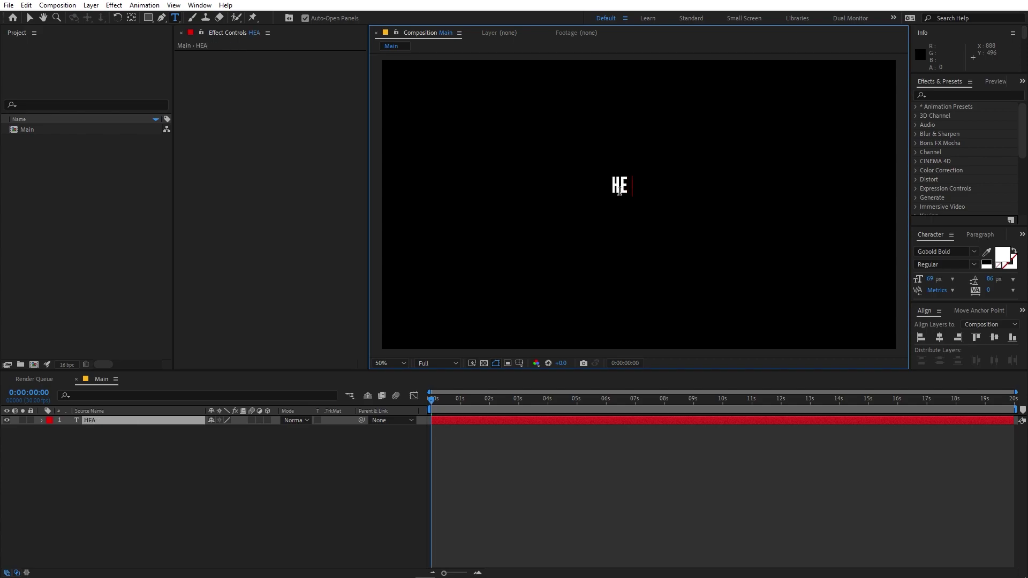
pyautogui.write('ADLINE')
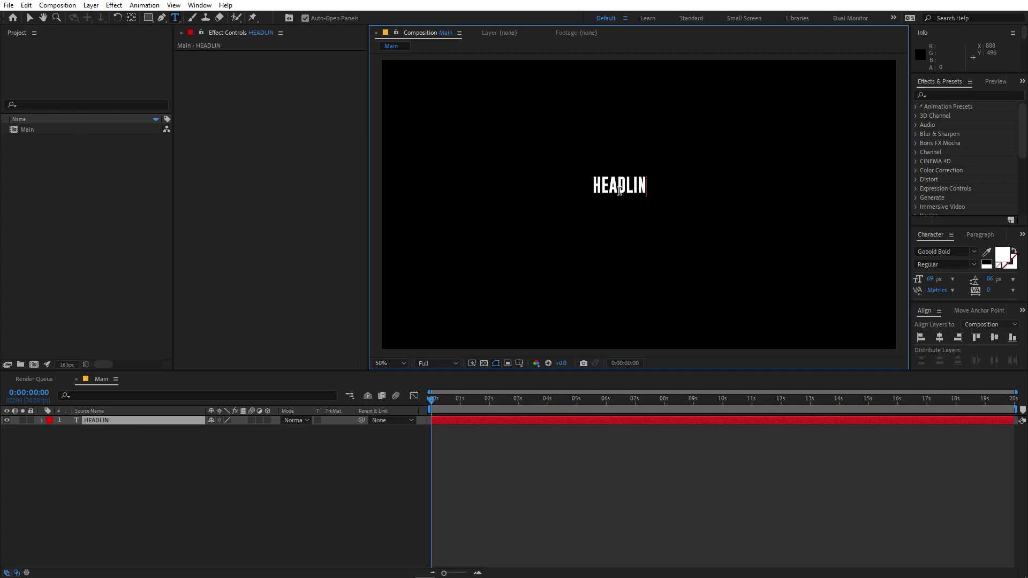
pyautogui.click(150, 445)
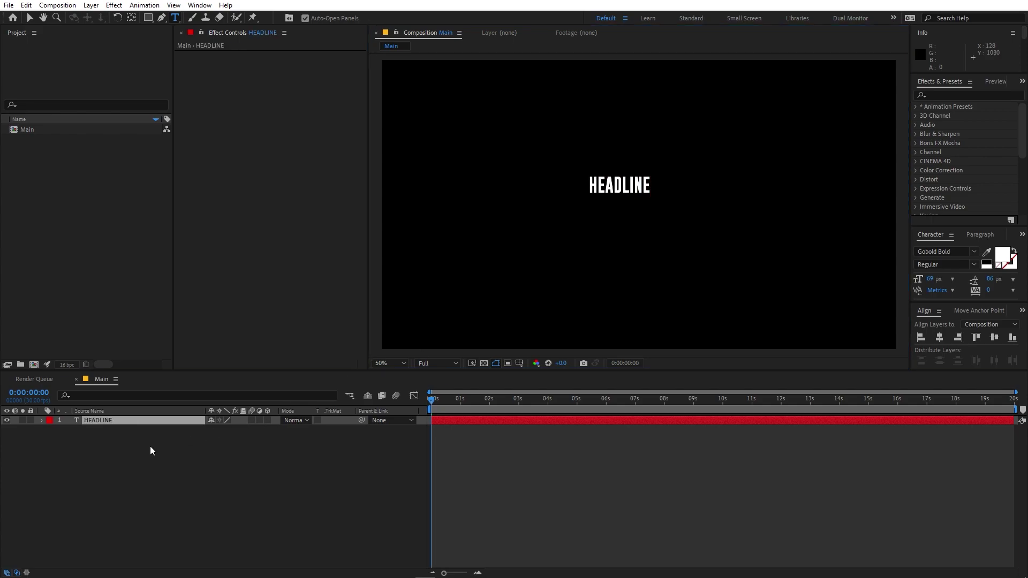
pyautogui.click(117, 419)
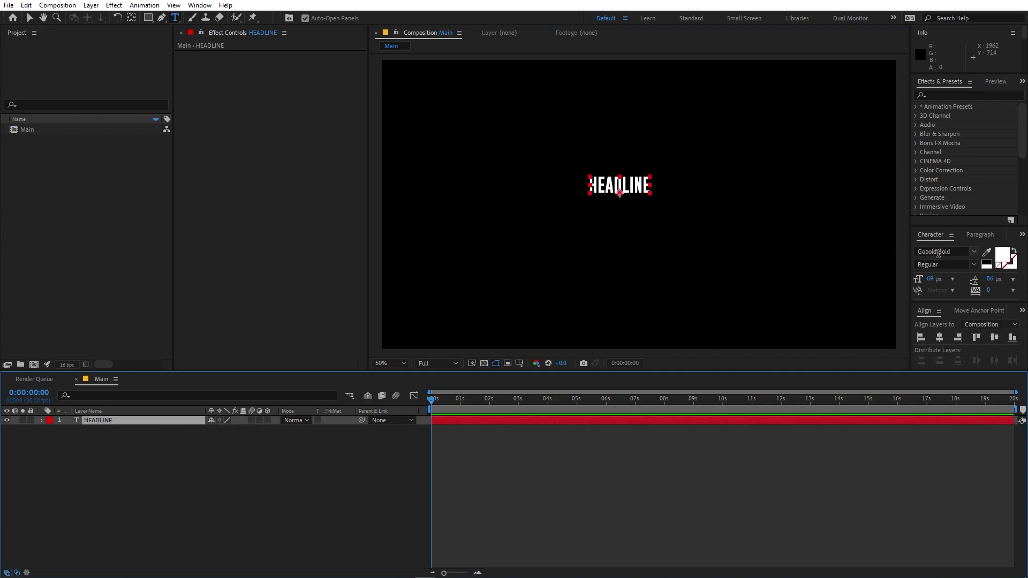
# Align the HEADLINE layer to the composition's horizontal and vertical centre, then reselect it.
pyautogui.click(939, 339)
pyautogui.click(993, 338)
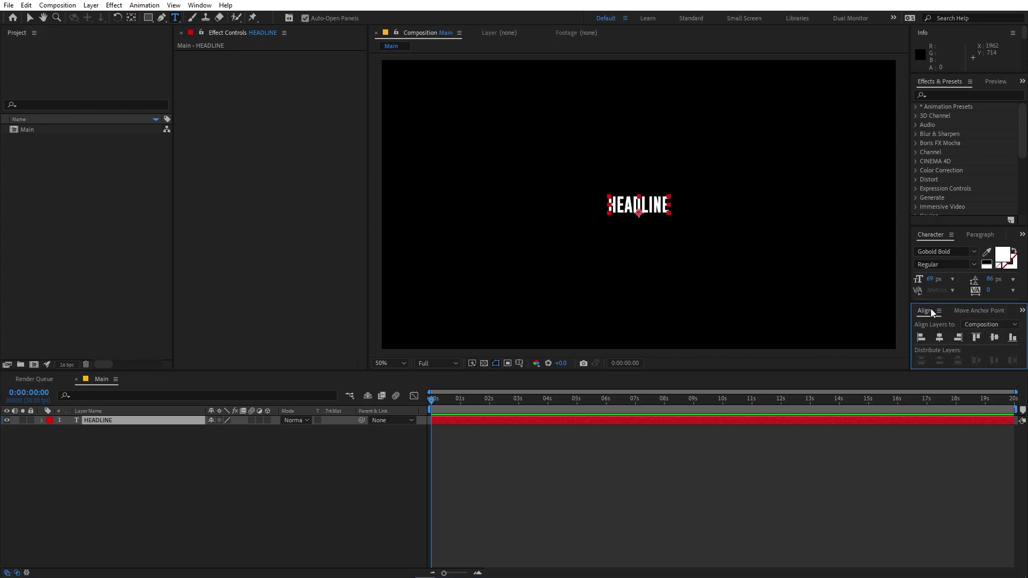
pyautogui.click(199, 5)
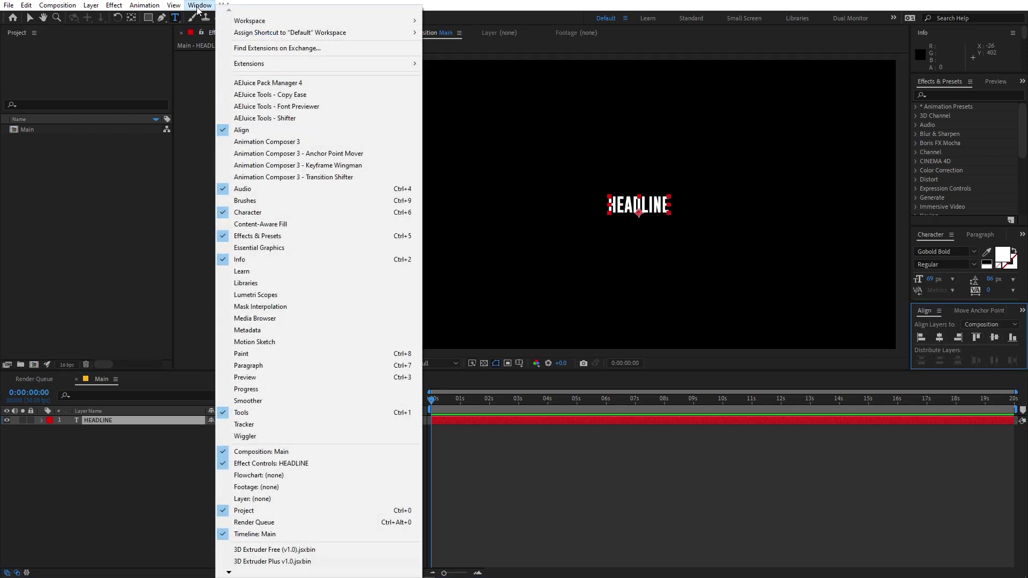
pyautogui.moveTo(214, 5)
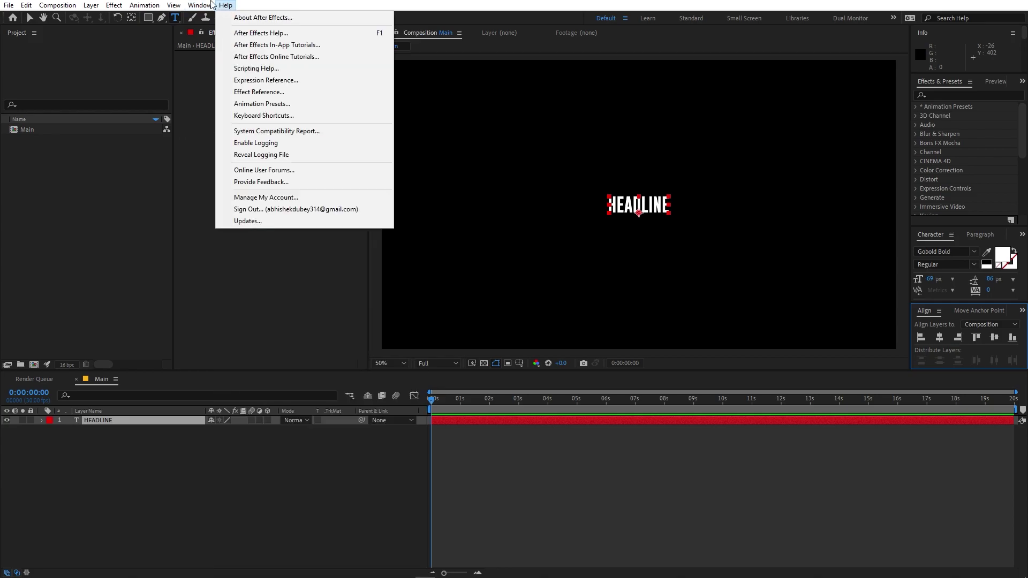
pyautogui.click(108, 437)
pyautogui.click(108, 425)
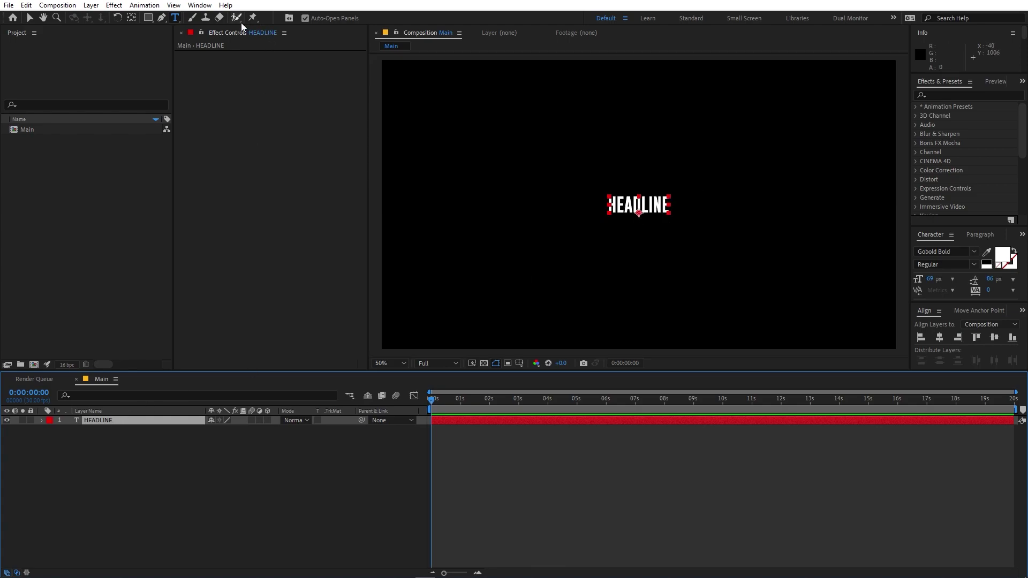
# Centre HEADLINE's anchor point and scale the text up to about 491%.
pyautogui.click(131, 17)
pyautogui.hotkey('ctrl', 'alt', 'Home')
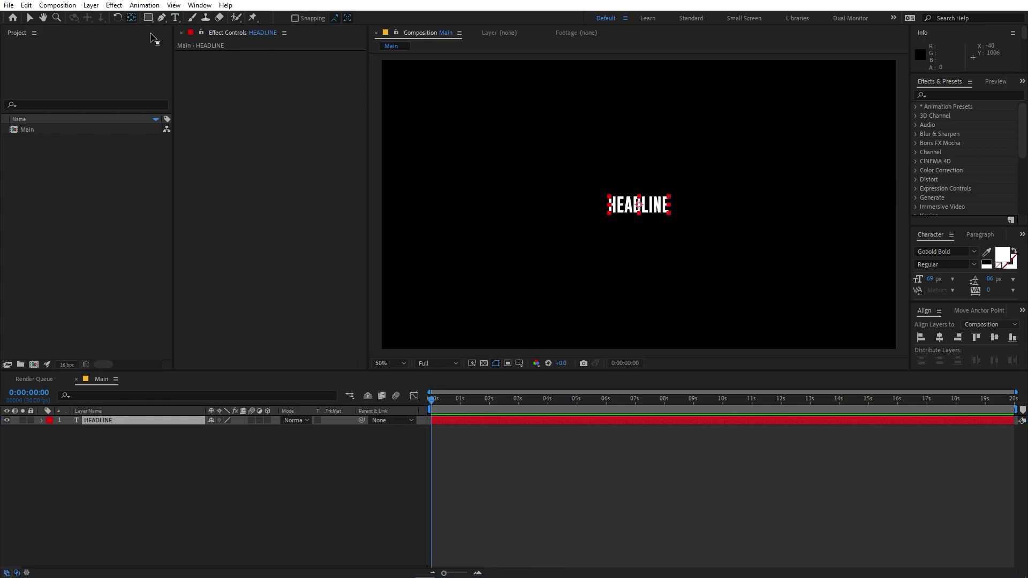
pyautogui.click(107, 419)
pyautogui.press('s')
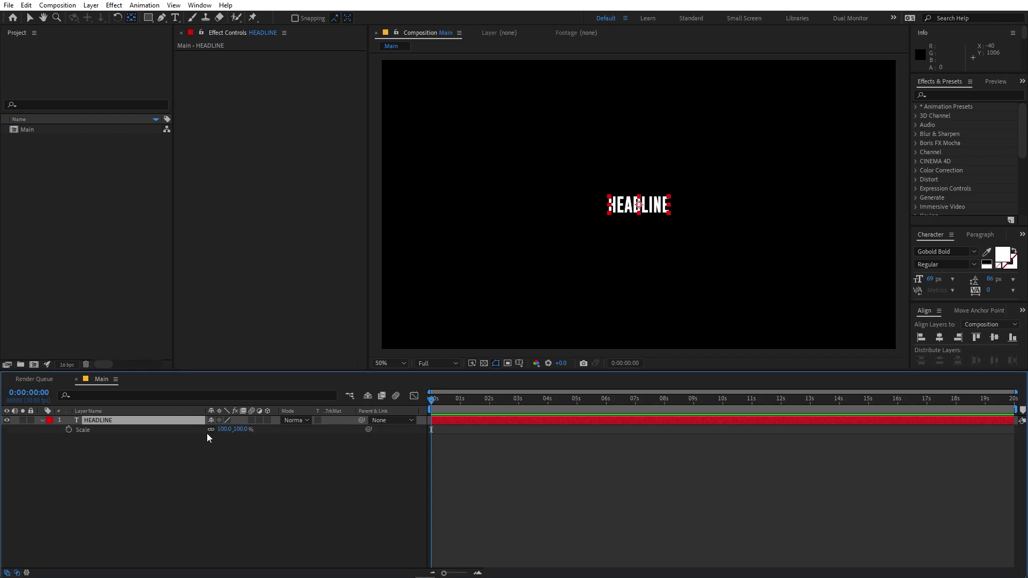
pyautogui.moveTo(226, 432); pyautogui.dragTo(446, 440)
pyautogui.click(204, 484)
pyautogui.click(41, 419)
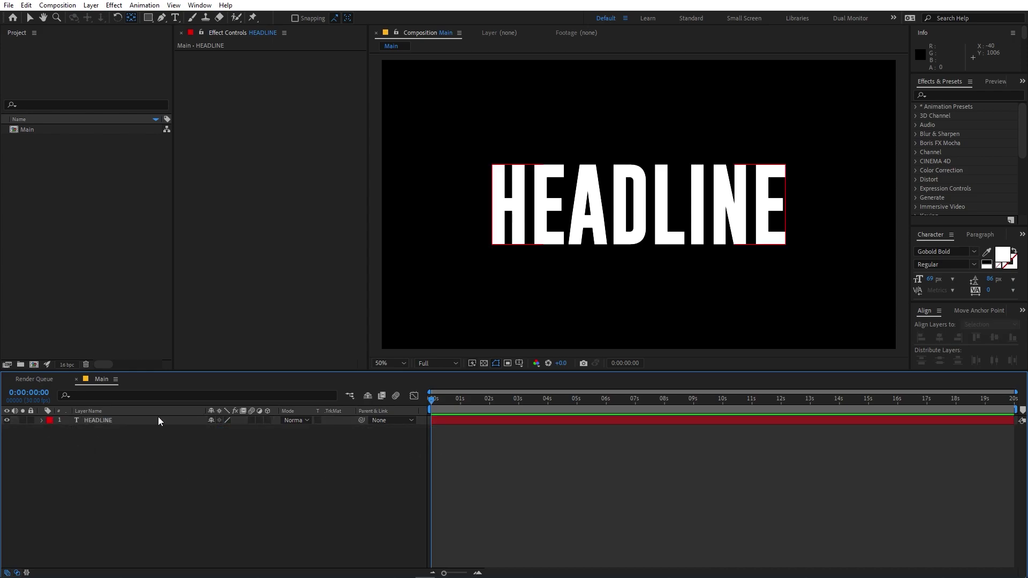
# Add a Tracking animator to HEADLINE with Tracking Amount -4.
pyautogui.click(42, 420)
pyautogui.click(274, 430)
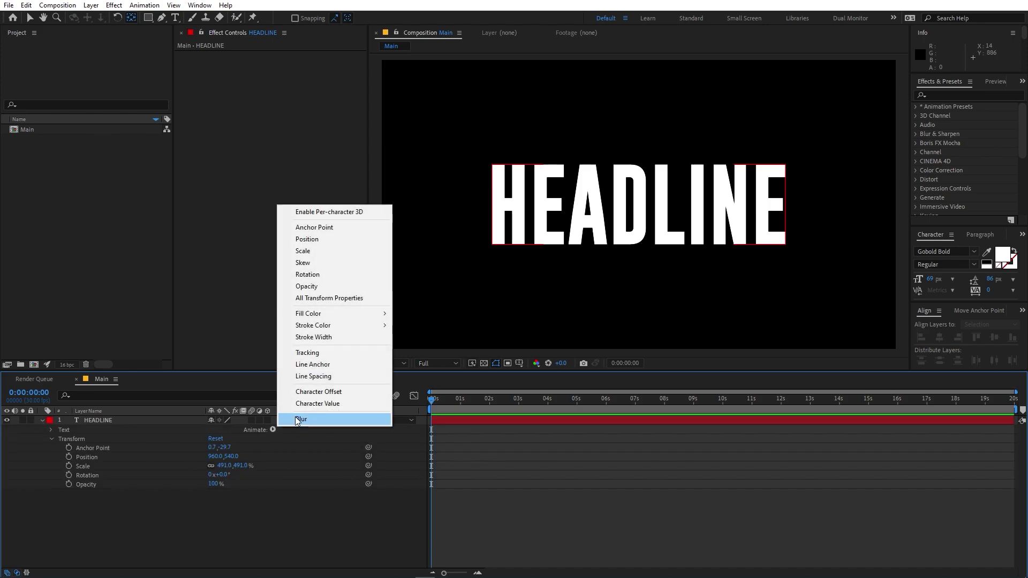
pyautogui.click(325, 355)
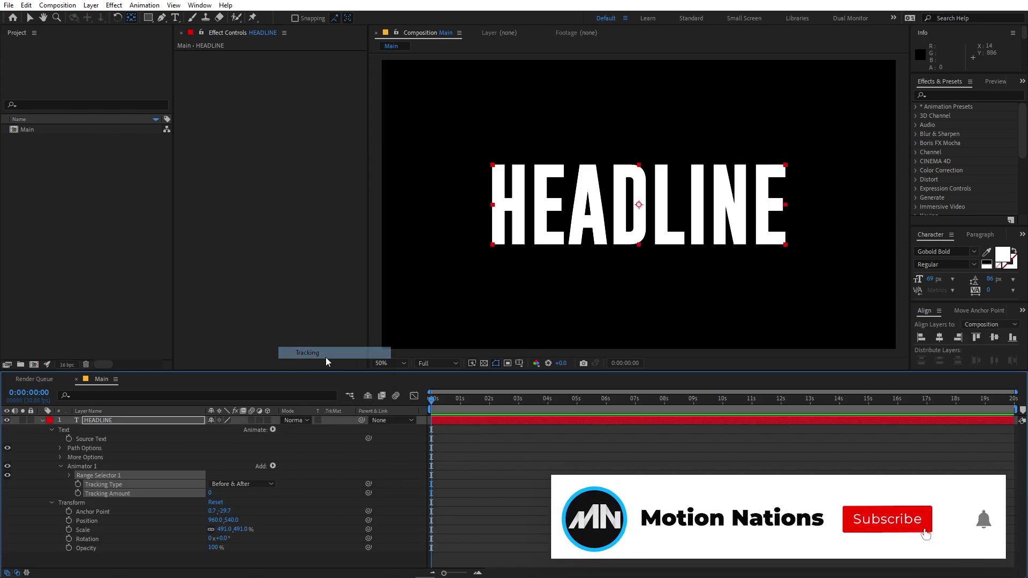
pyautogui.moveTo(208, 492); pyautogui.dragTo(189, 493)
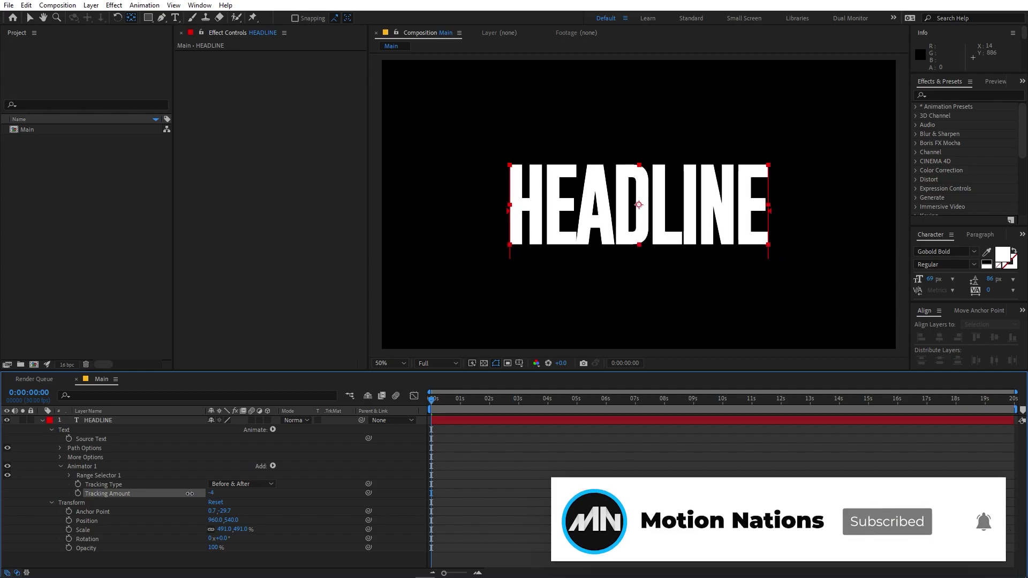
pyautogui.click(63, 420)
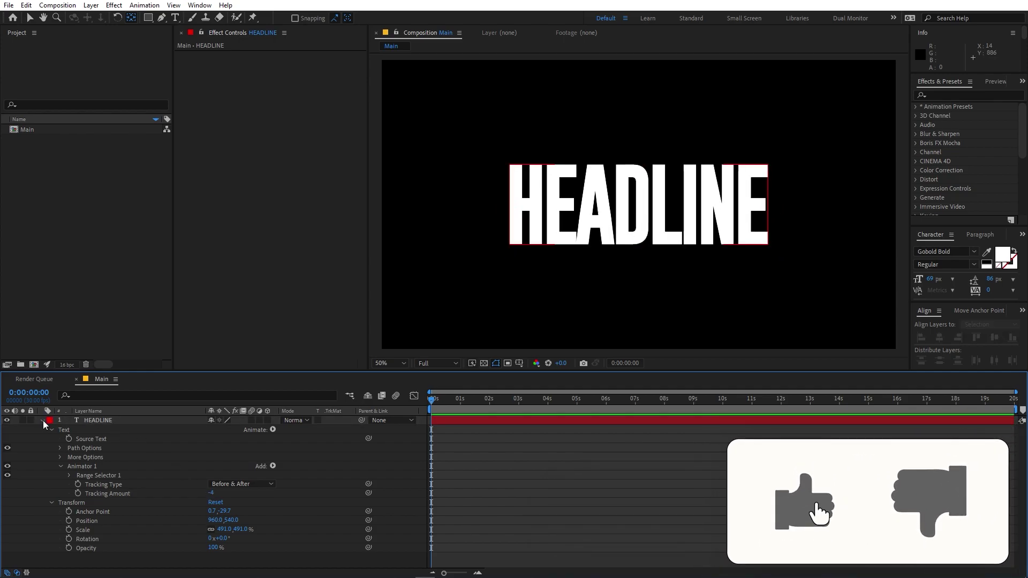
pyautogui.click(42, 420)
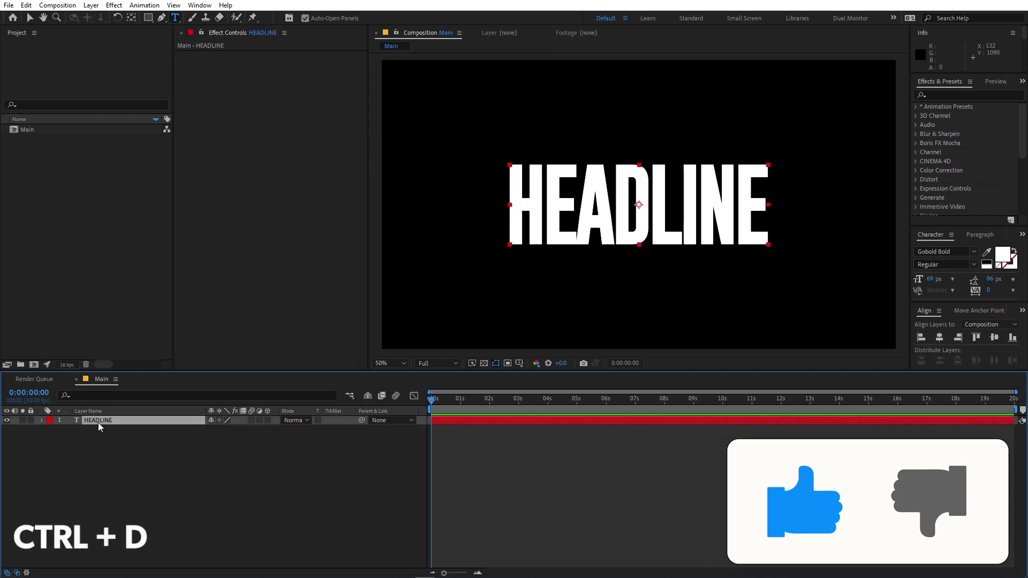
# Duplicate the HEADLINE layer, then lock and hide the original.
pyautogui.hotkey('ctrl', 'd')
pyautogui.click(100, 429)
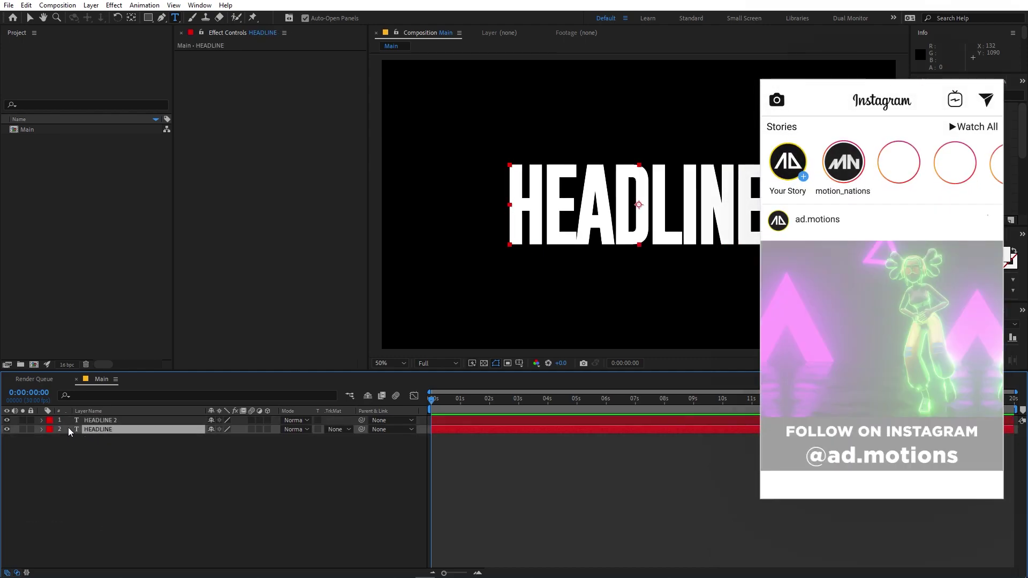
pyautogui.click(30, 430)
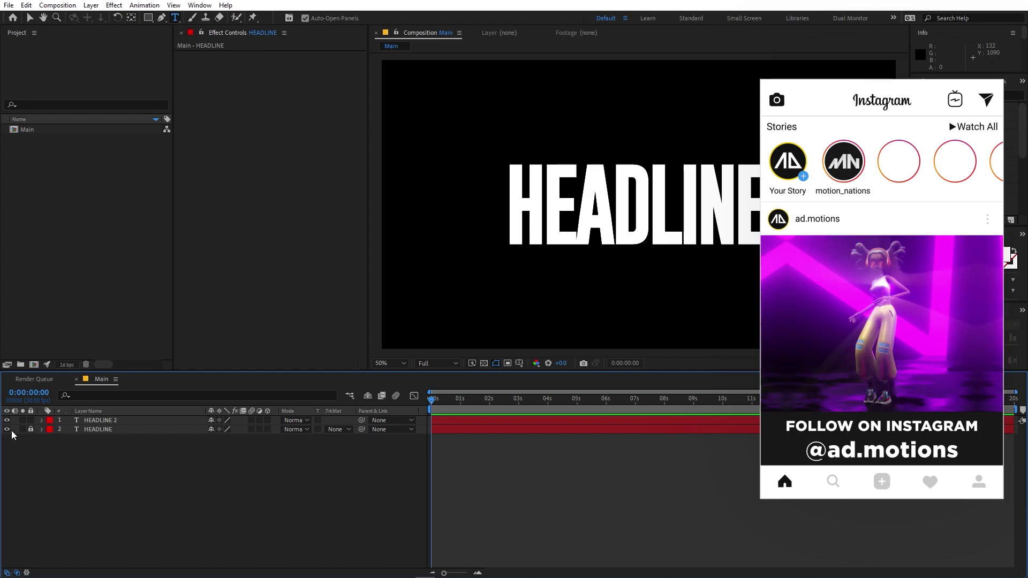
pyautogui.click(9, 429)
# Change the duplicate layer's text to the single letter H.
pyautogui.click(115, 421)
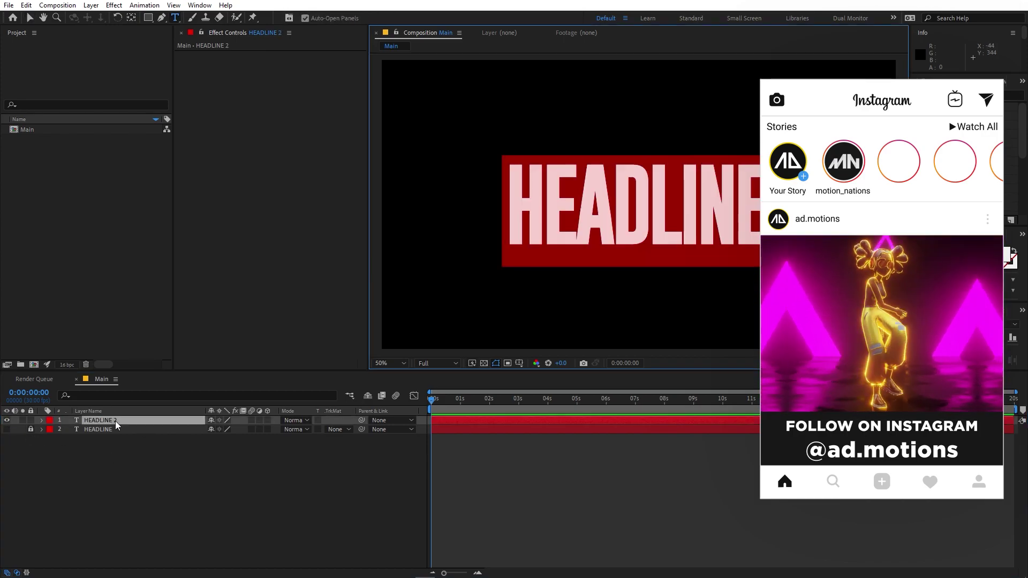
pyautogui.doubleClick(115, 421)
pyautogui.write('H')
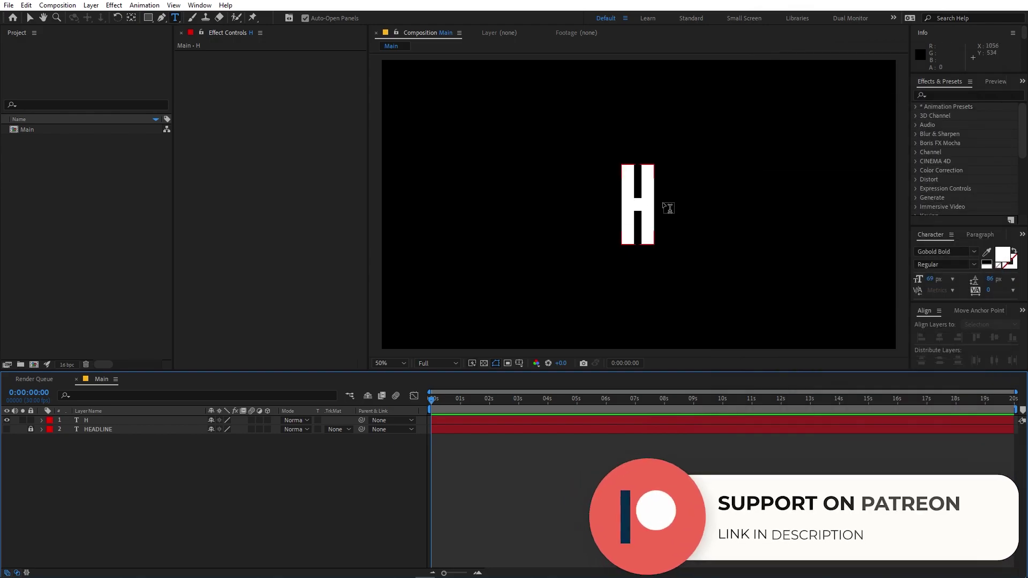
pyautogui.click(28, 13)
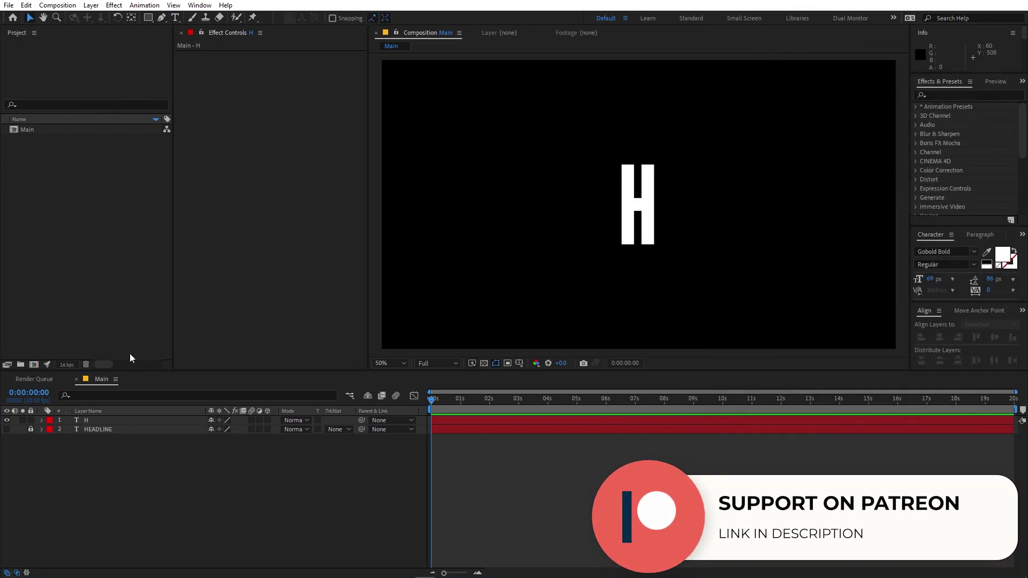
pyautogui.click(84, 421)
pyautogui.click(940, 95)
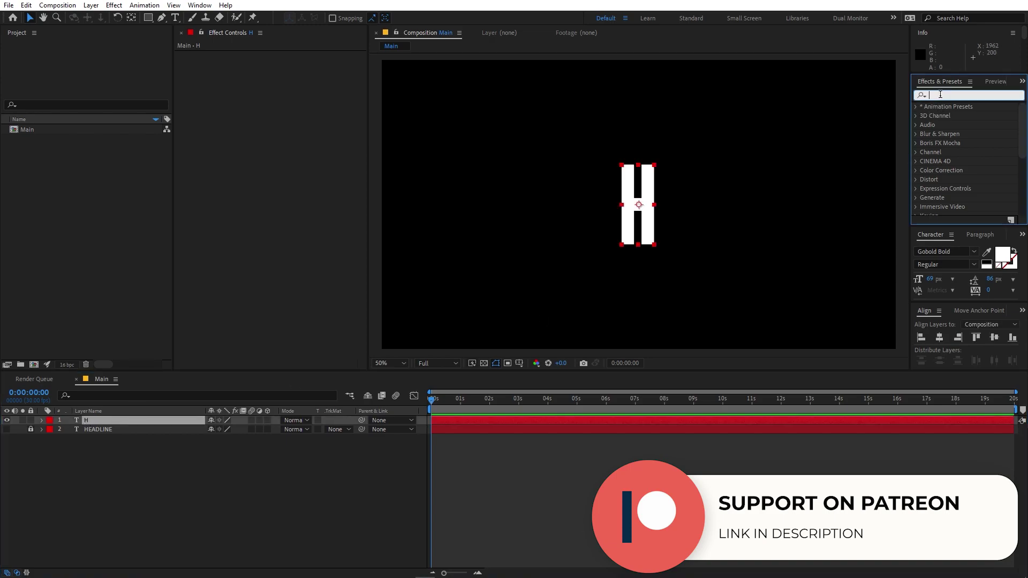
# Apply CC Page Turn to the H layer in Classic UI with Fold Direction -85°.
pyautogui.write('cc page')
pyautogui.moveTo(958, 116); pyautogui.dragTo(125, 420)
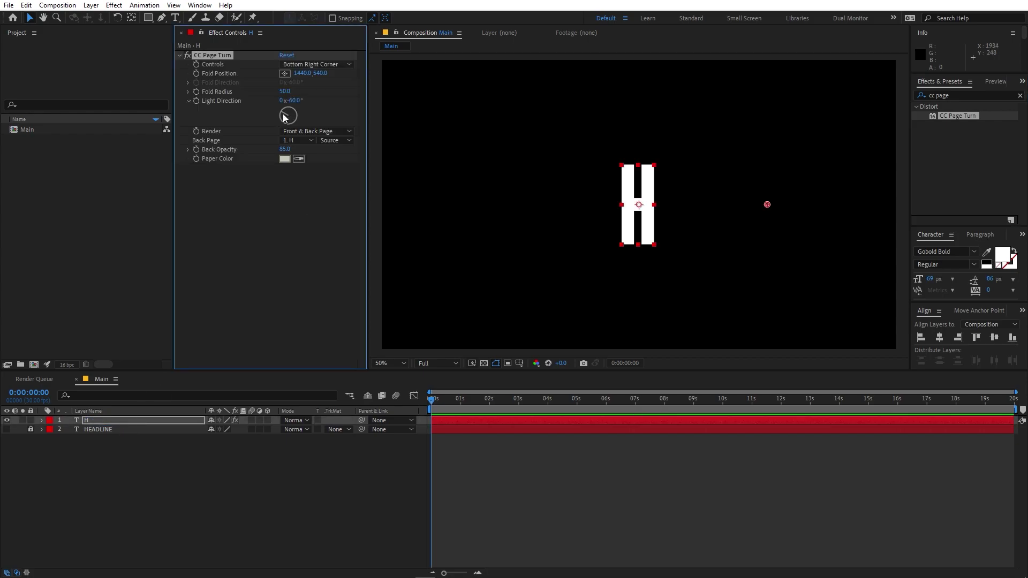
pyautogui.click(296, 65)
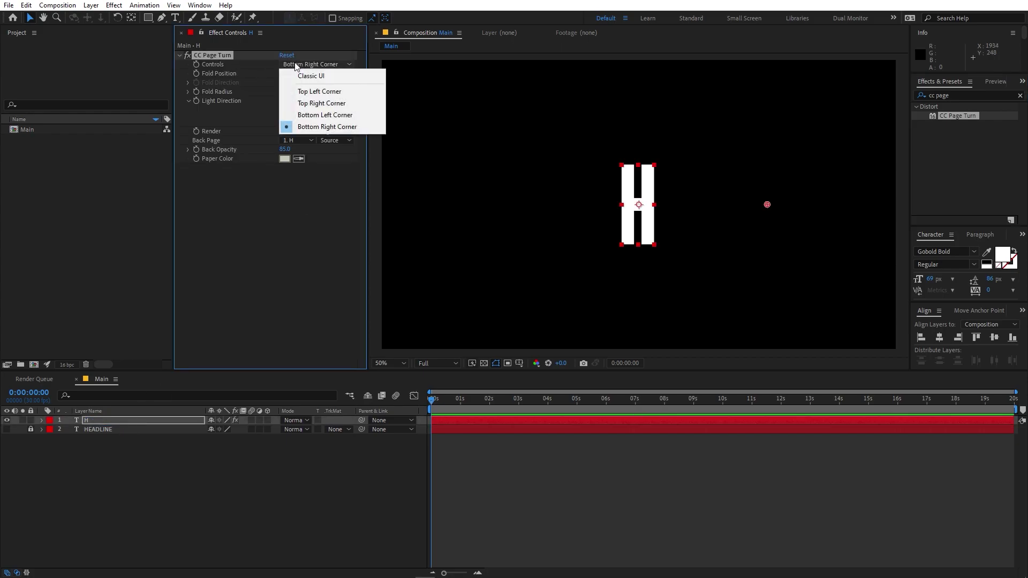
pyautogui.click(318, 76)
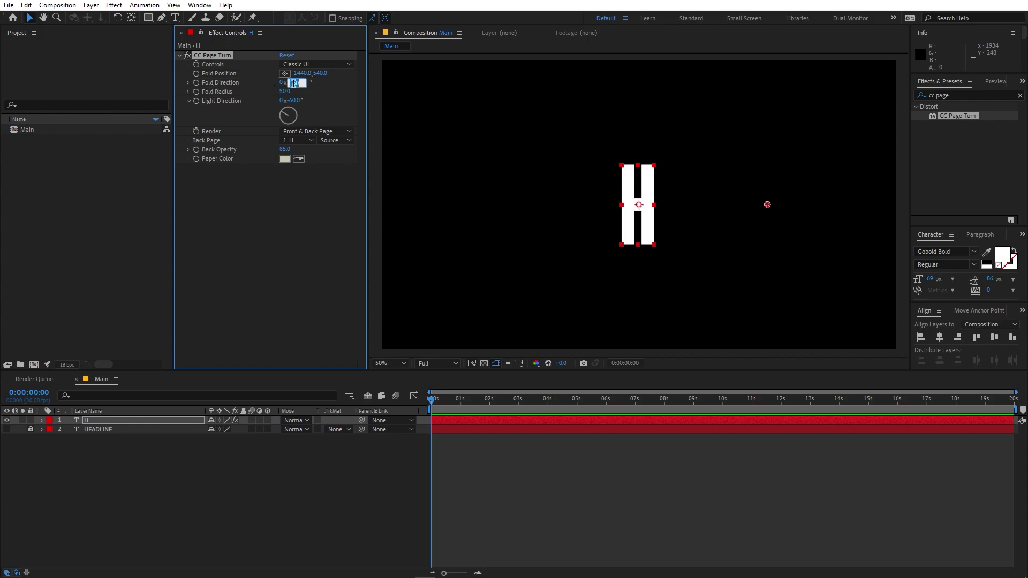
pyautogui.press('Return')
# Set Fold Radius 55, Light Direction 90°, Back Page None, and fold position to 826, 312.
pyautogui.click(285, 92)
pyautogui.write('90')
pyautogui.press('Return')
pyautogui.click(297, 141)
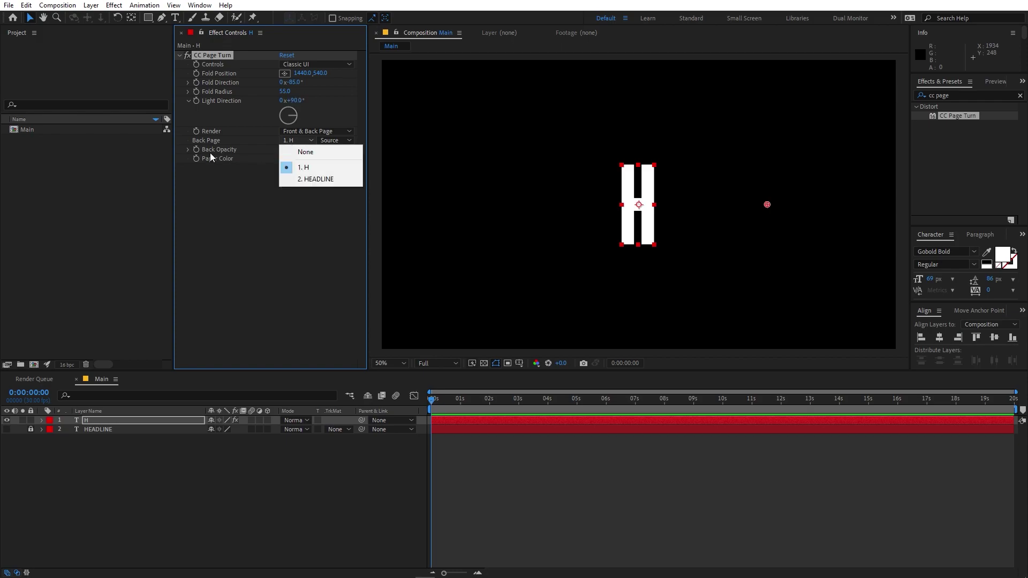
pyautogui.click(291, 152)
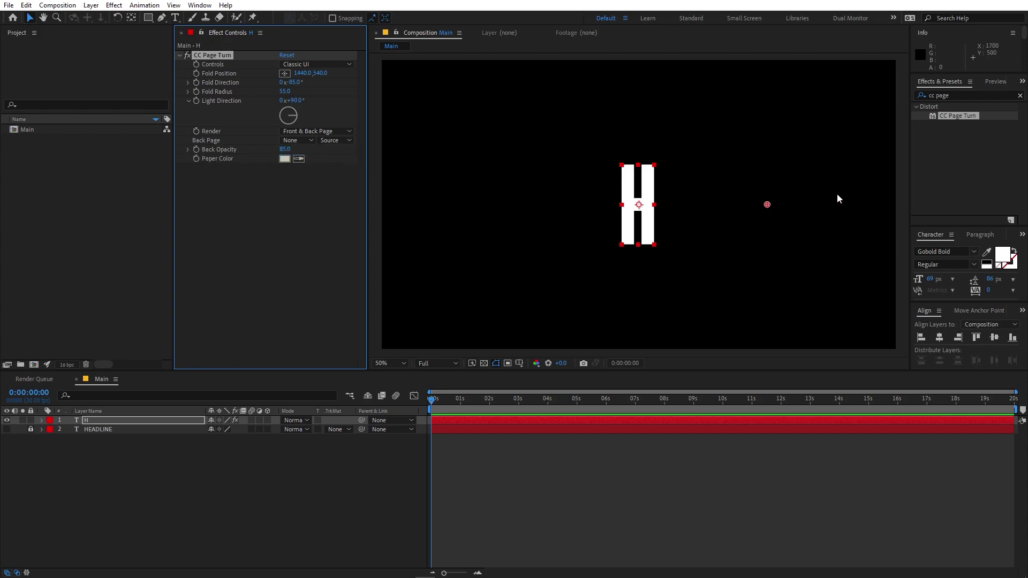
pyautogui.moveTo(769, 206); pyautogui.dragTo(717, 163)
pyautogui.moveTo(656, 148); pyautogui.dragTo(603, 143)
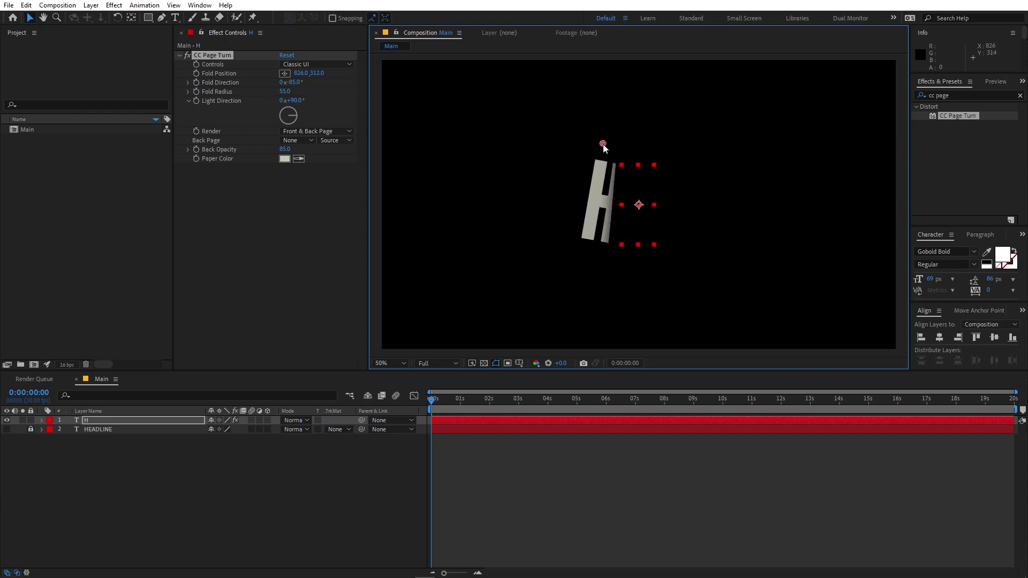
# Keyframe Fold Position from 826, 312 at 0s to about 1074, 312 at 2s.
pyautogui.click(197, 73)
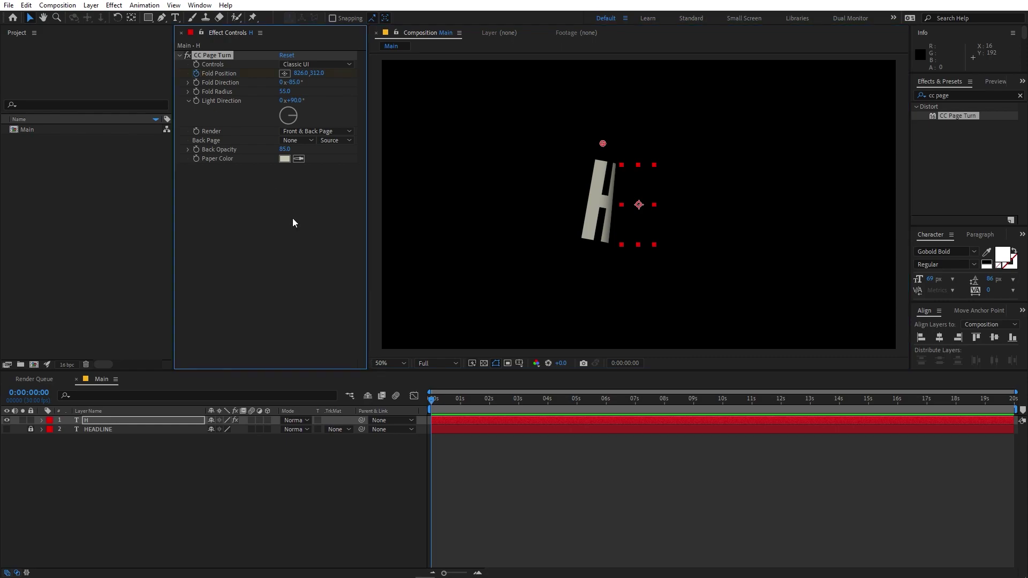
pyautogui.press('u')
pyautogui.moveTo(443, 400); pyautogui.dragTo(489, 404)
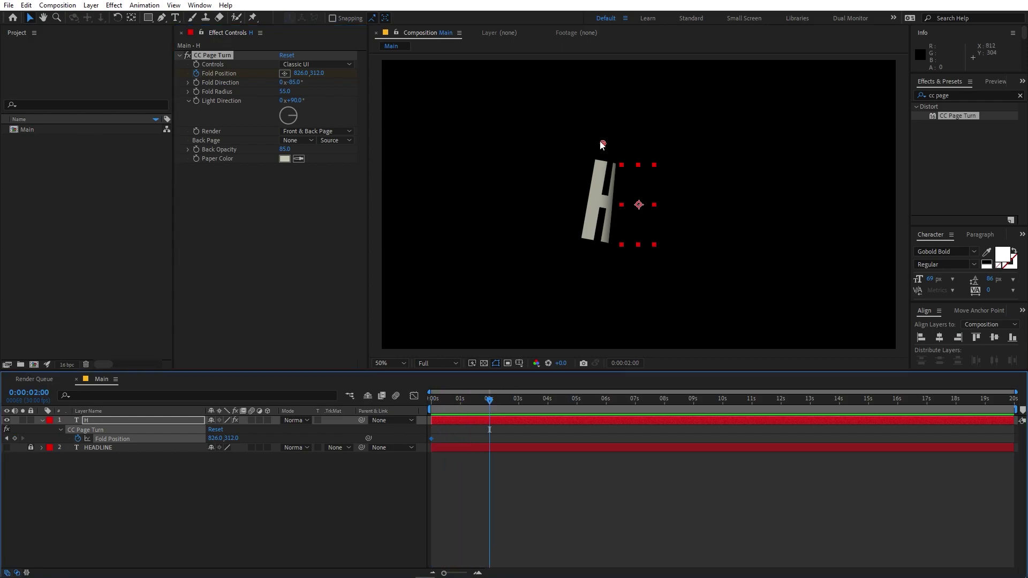
pyautogui.moveTo(603, 143); pyautogui.dragTo(662, 146)
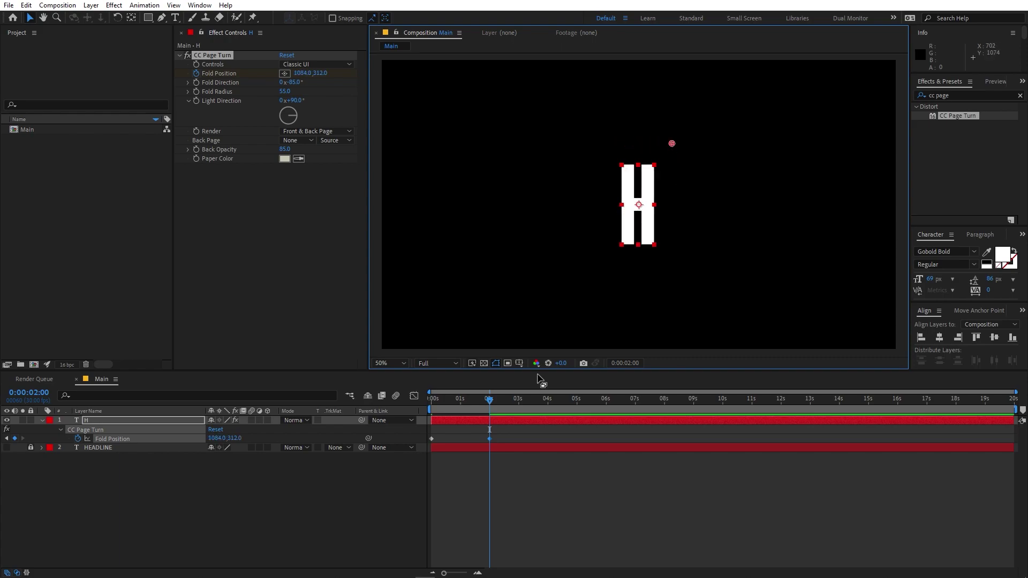
# Preview the unfold and show both Fold Position keyframes in the Graph Editor.
pyautogui.click(622, 442)
pyautogui.press('Home')
pyautogui.press('space')
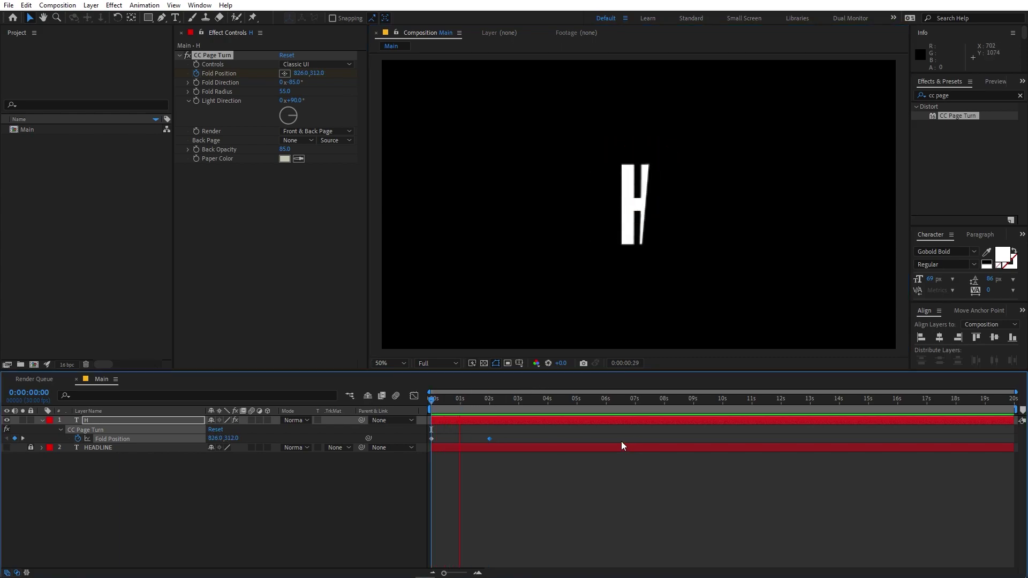
pyautogui.moveTo(539, 435); pyautogui.dragTo(413, 441)
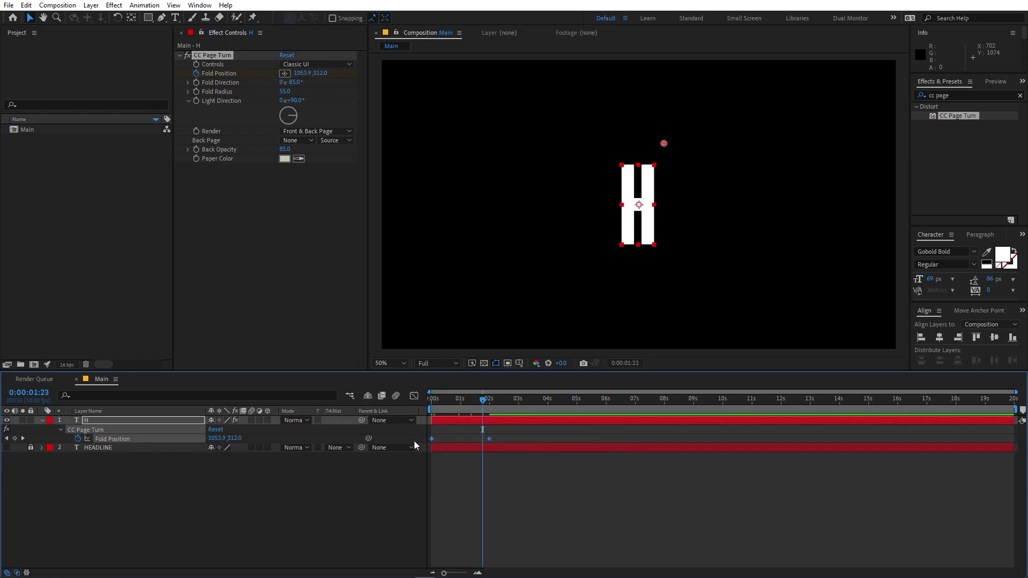
pyautogui.click(413, 396)
pyautogui.moveTo(529, 516); pyautogui.dragTo(426, 549)
pyautogui.click(602, 561)
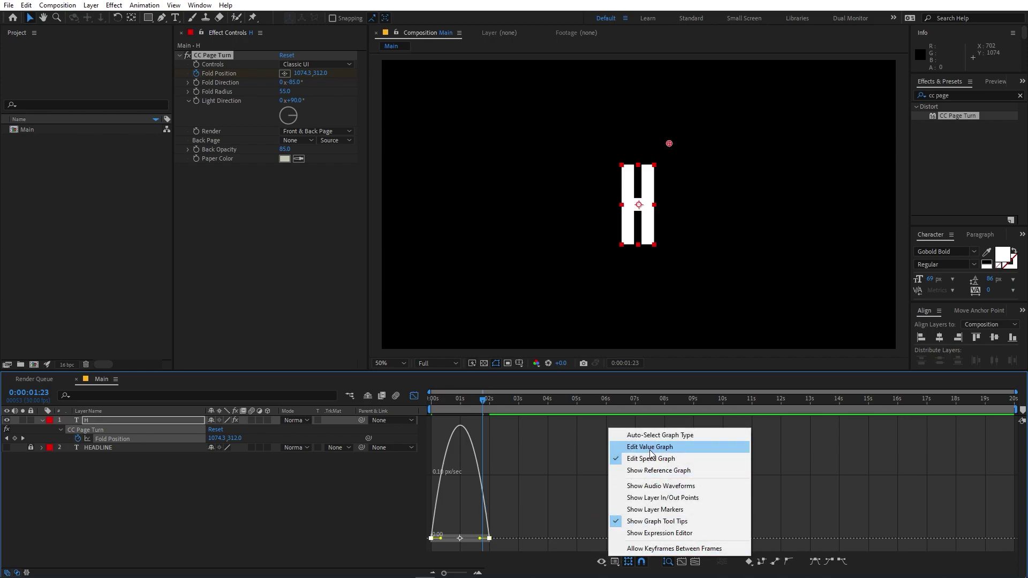
# Ease the Fold Position keyframes so the unfold starts fast and settles.
pyautogui.moveTo(543, 509); pyautogui.dragTo(460, 542)
pyautogui.press('Home')
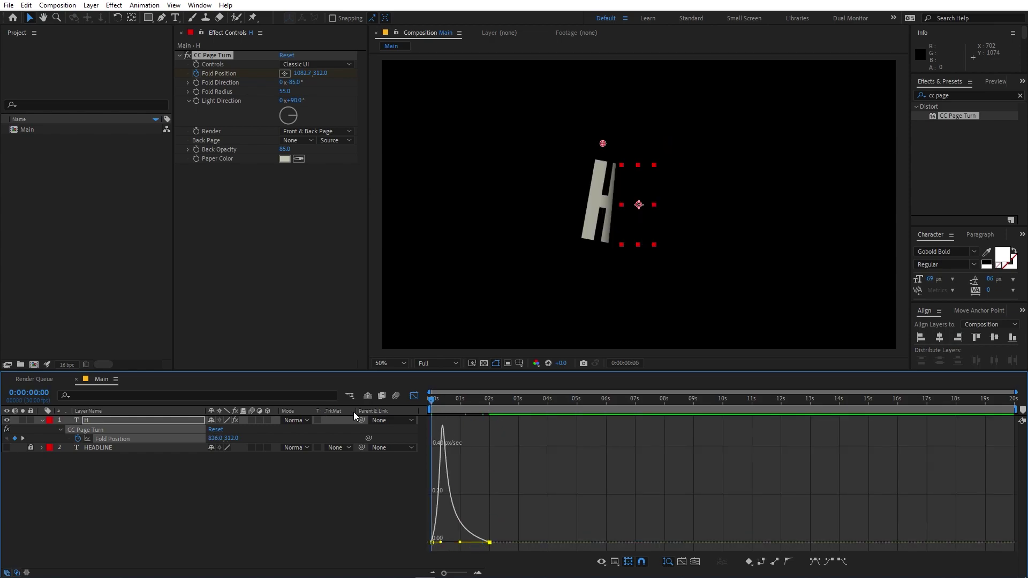
pyautogui.press('space')
# Nudge the ending Fold Position keyframe slightly later and preview the page turn again.
pyautogui.press('space')
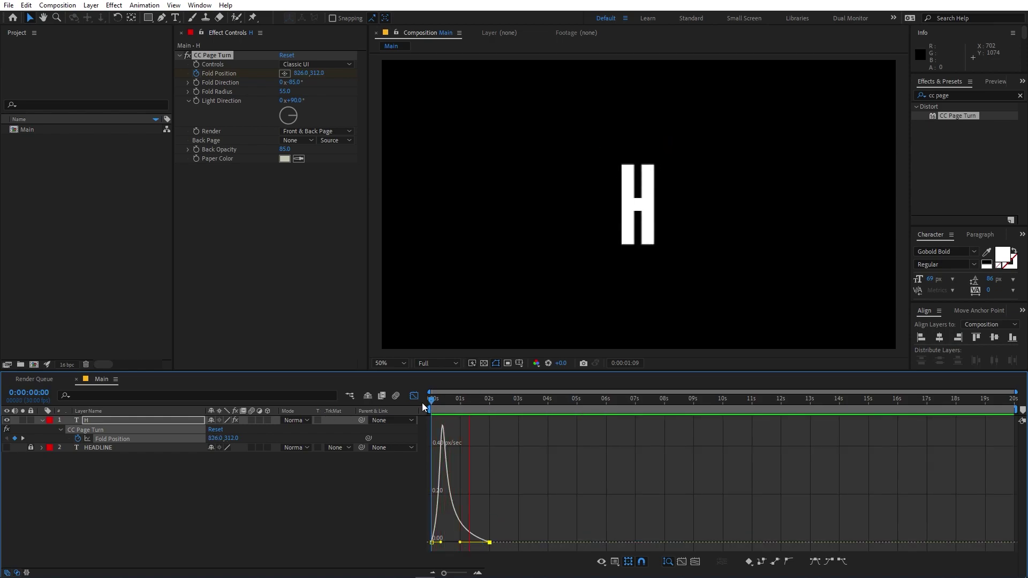
pyautogui.click(414, 395)
pyautogui.press('Home')
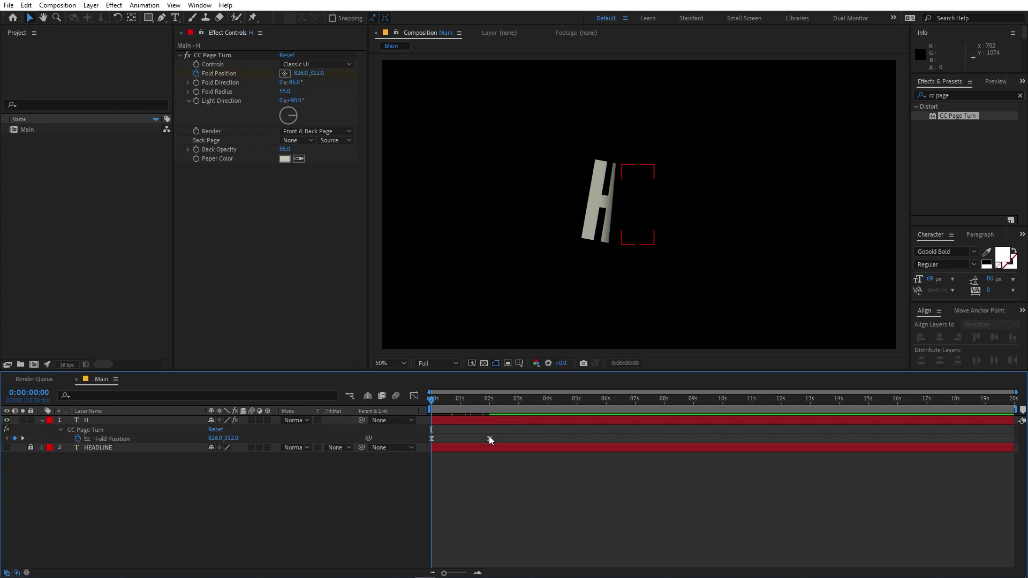
pyautogui.moveTo(489, 438); pyautogui.dragTo(496, 438)
pyautogui.press('space')
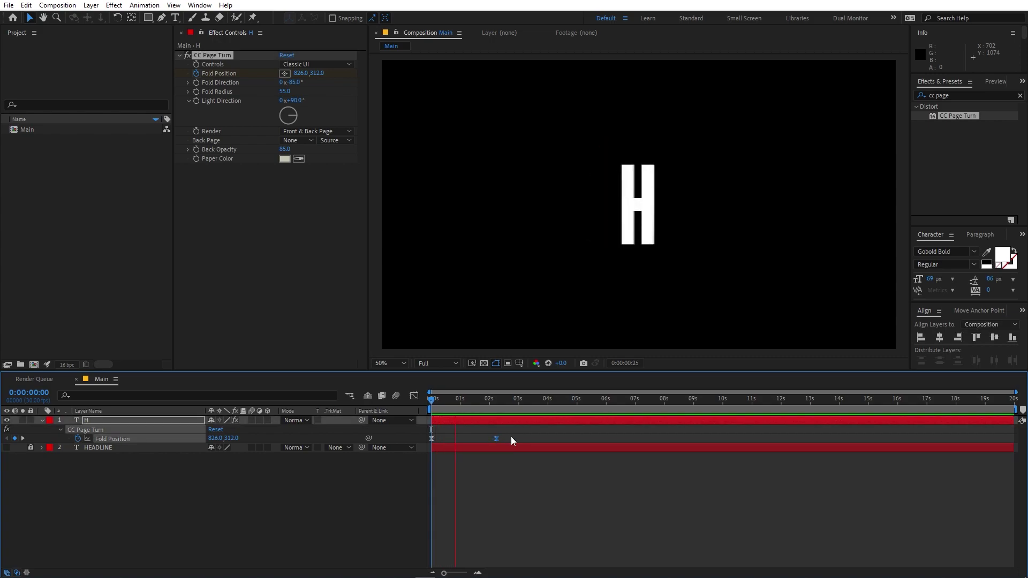
pyautogui.press('space')
pyautogui.press('Home')
pyautogui.press('space')
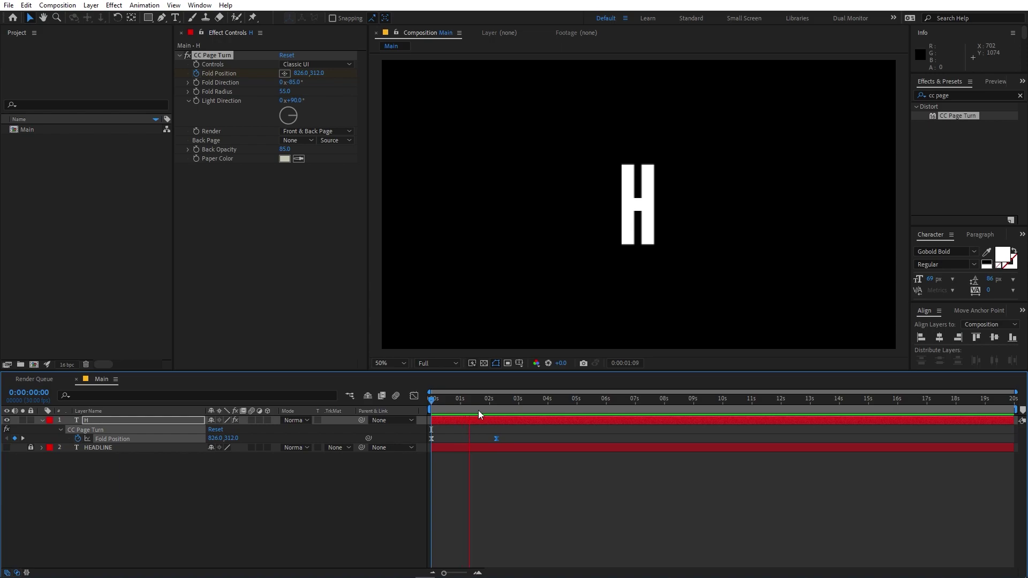
pyautogui.click(442, 410)
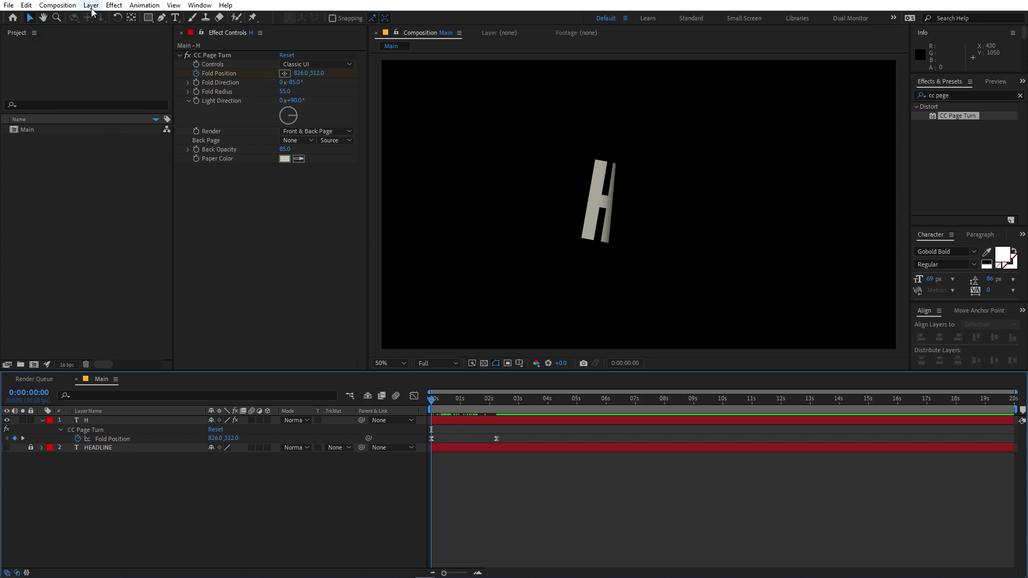
pyautogui.rightClick(174, 525)
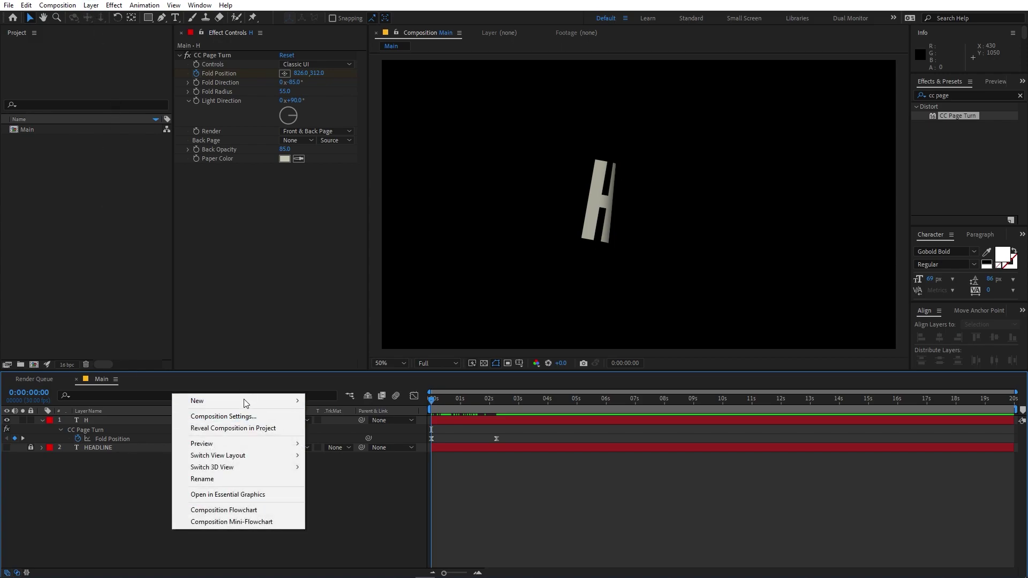
# Create a new solid layer coloured FF0000 red.
pyautogui.moveTo(305, 404)
pyautogui.click(349, 431)
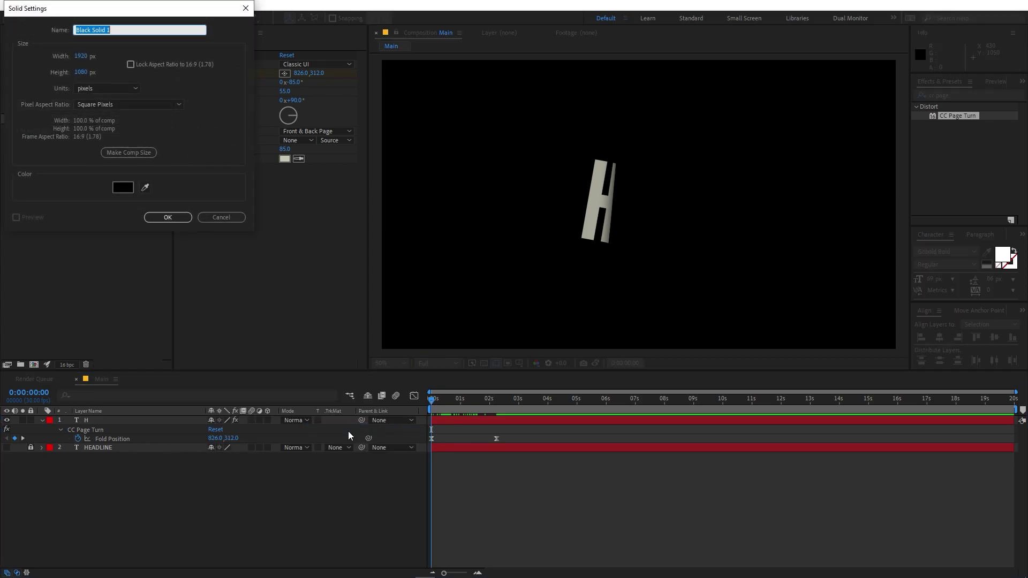
pyautogui.click(123, 188)
pyautogui.write('FF0000')
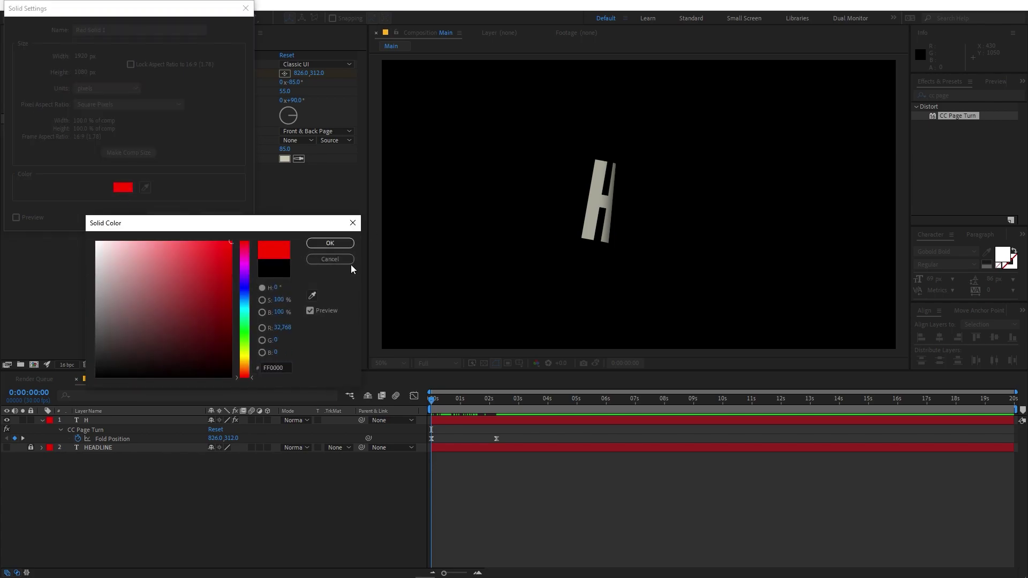
pyautogui.click(333, 242)
pyautogui.click(145, 217)
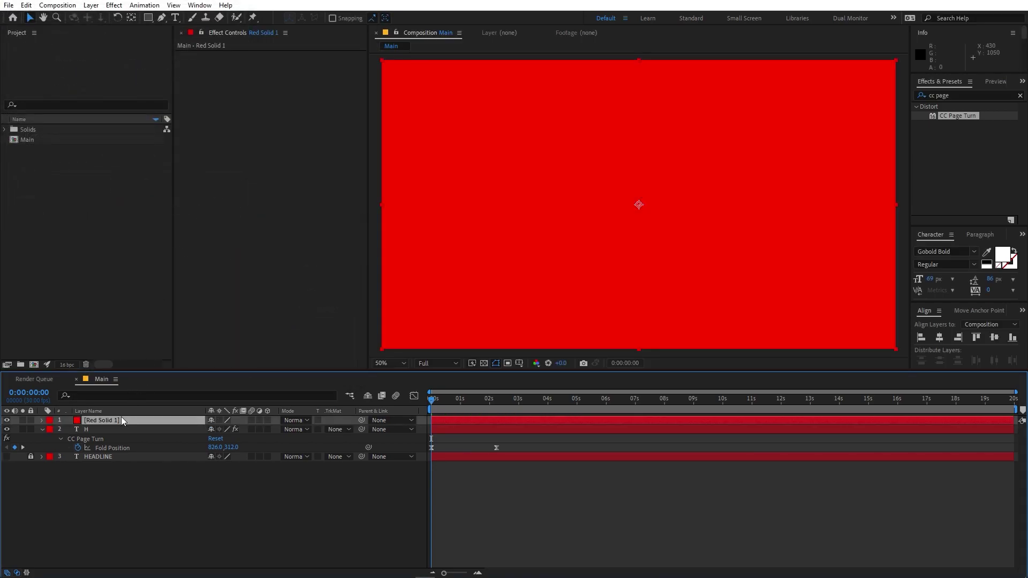
# Line the red solid's left edge up with the H and place it above the H layer.
pyautogui.moveTo(480, 225); pyautogui.dragTo(790, 219)
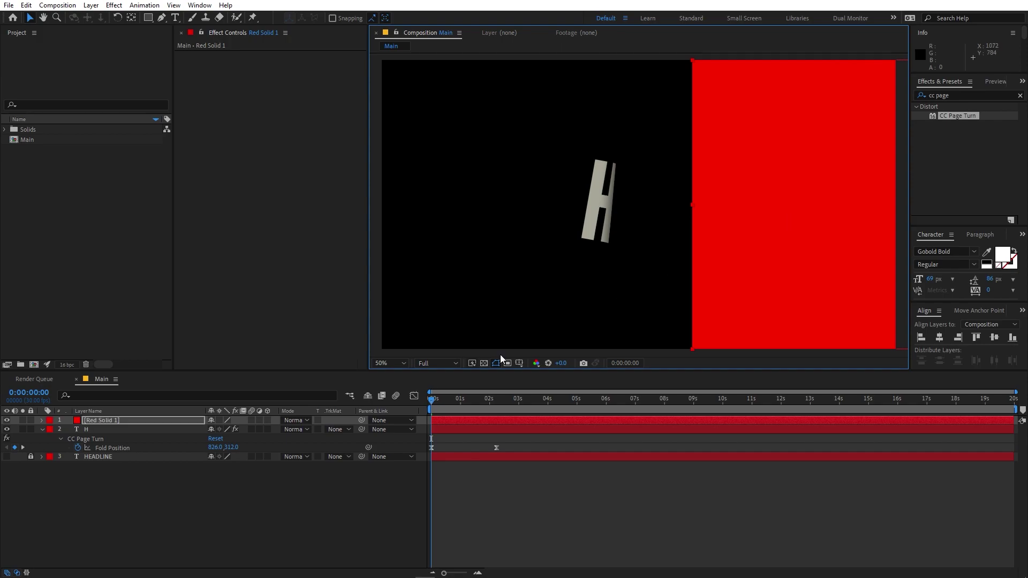
pyautogui.moveTo(455, 407); pyautogui.dragTo(534, 407)
pyautogui.press('.')
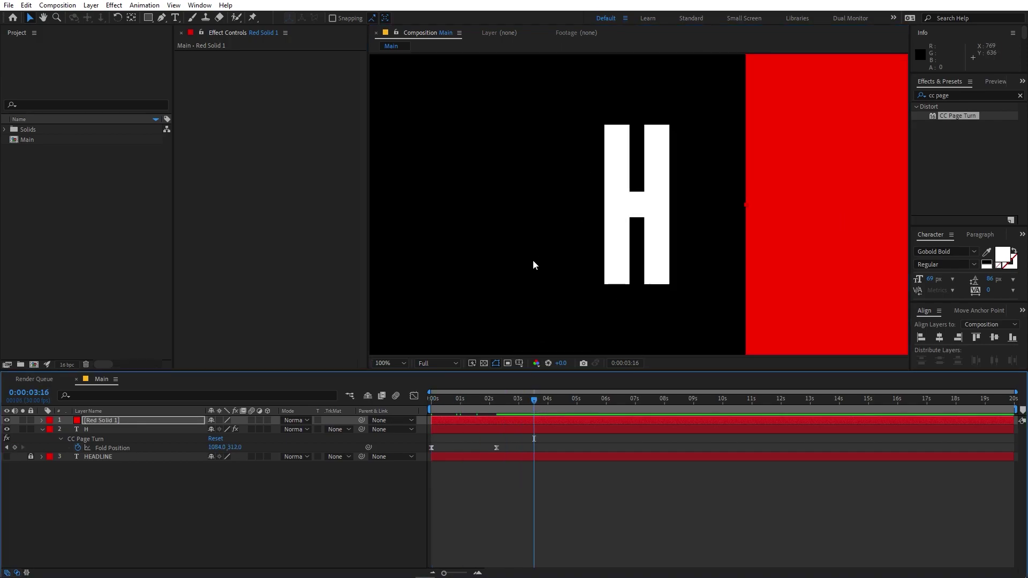
pyautogui.moveTo(122, 424); pyautogui.dragTo(118, 448)
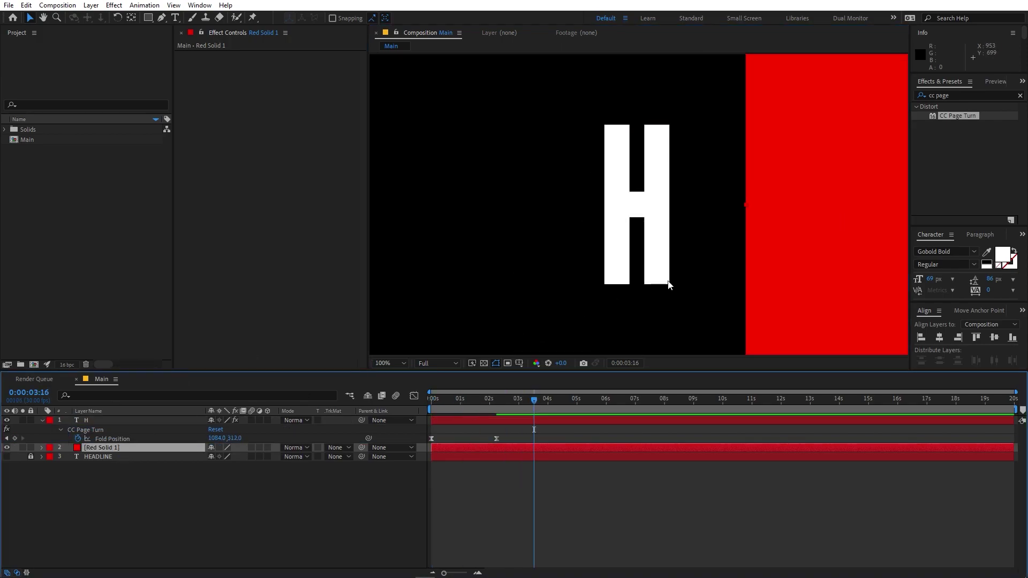
pyautogui.moveTo(813, 238); pyautogui.dragTo(674, 239)
pyautogui.scroll(3, 673, 239)
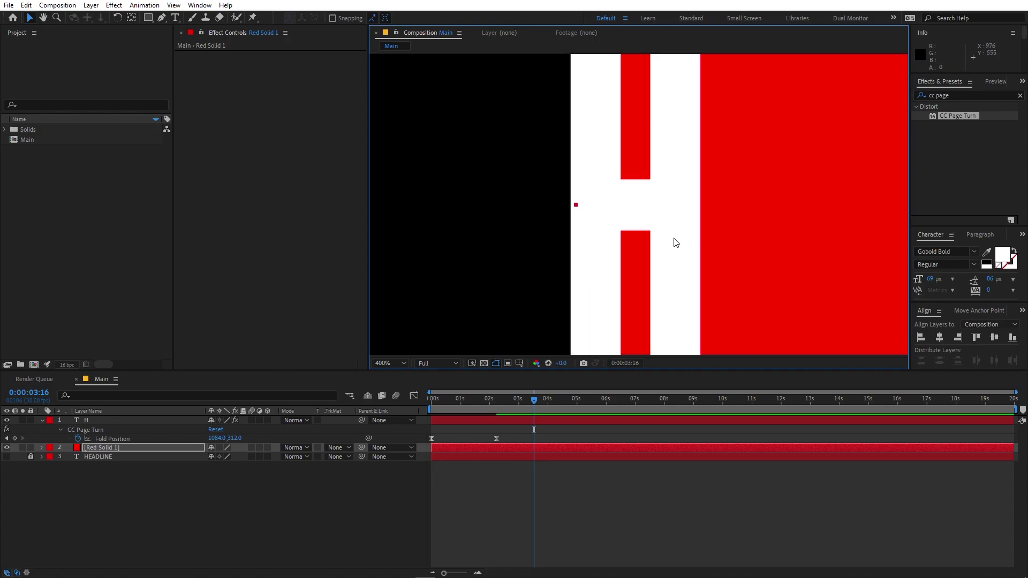
pyautogui.scroll(2, 674, 239)
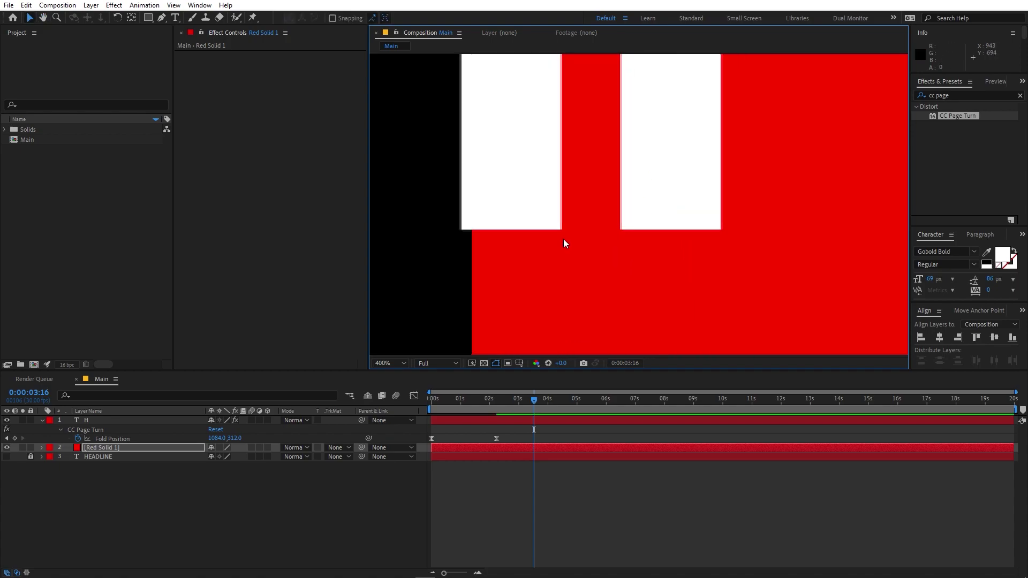
pyautogui.moveTo(574, 286); pyautogui.dragTo(563, 287)
pyautogui.moveTo(99, 447); pyautogui.dragTo(103, 417)
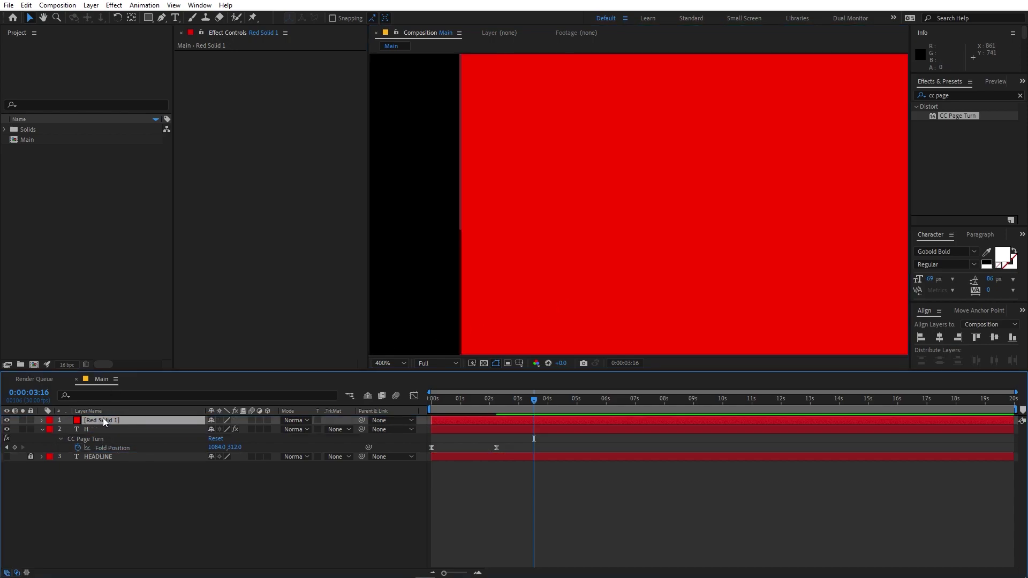
pyautogui.click(110, 430)
# Set the H layer's track matte to the red solid's Alpha.
pyautogui.click(335, 430)
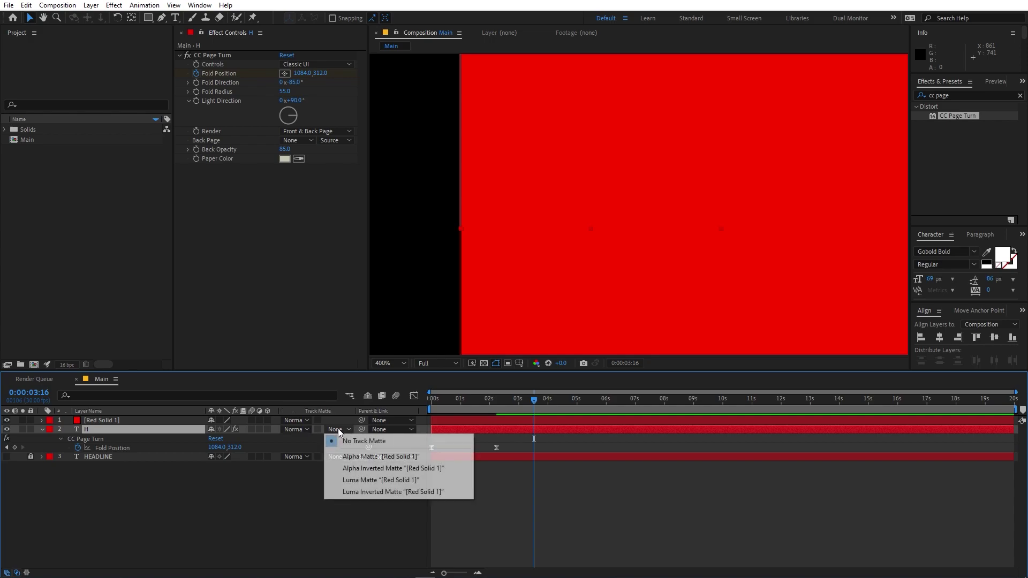
pyautogui.click(352, 457)
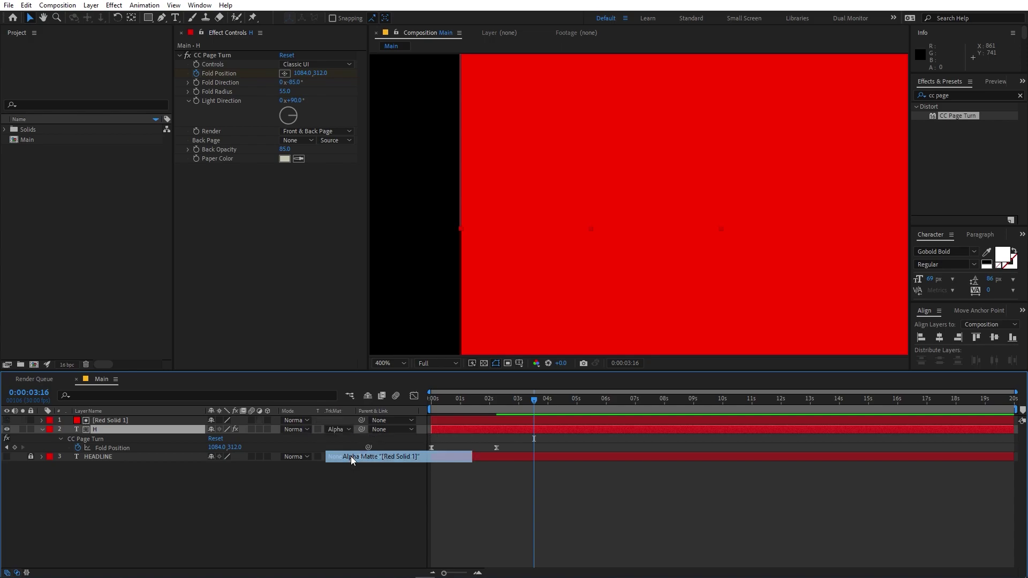
pyautogui.click(16, 573)
pyautogui.click(16, 573)
# Fit the composition in view, preview the H reveal to 1:08, then select Red Solid 1.
pyautogui.click(132, 542)
pyautogui.scroll(-3, 732, 157)
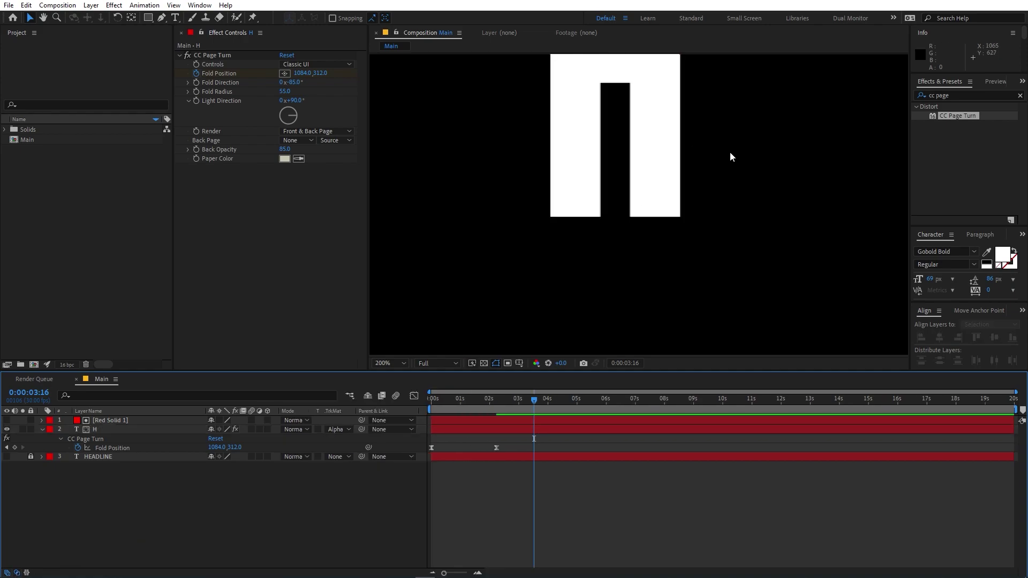
pyautogui.press('Home')
pyautogui.hotkey('shift', '/')
pyautogui.press('space')
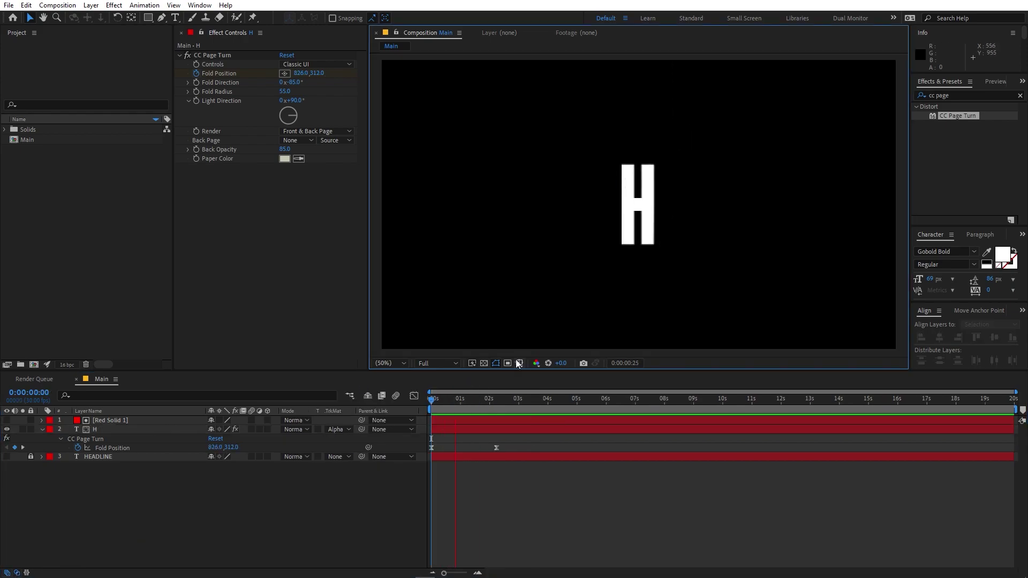
pyautogui.click(497, 414)
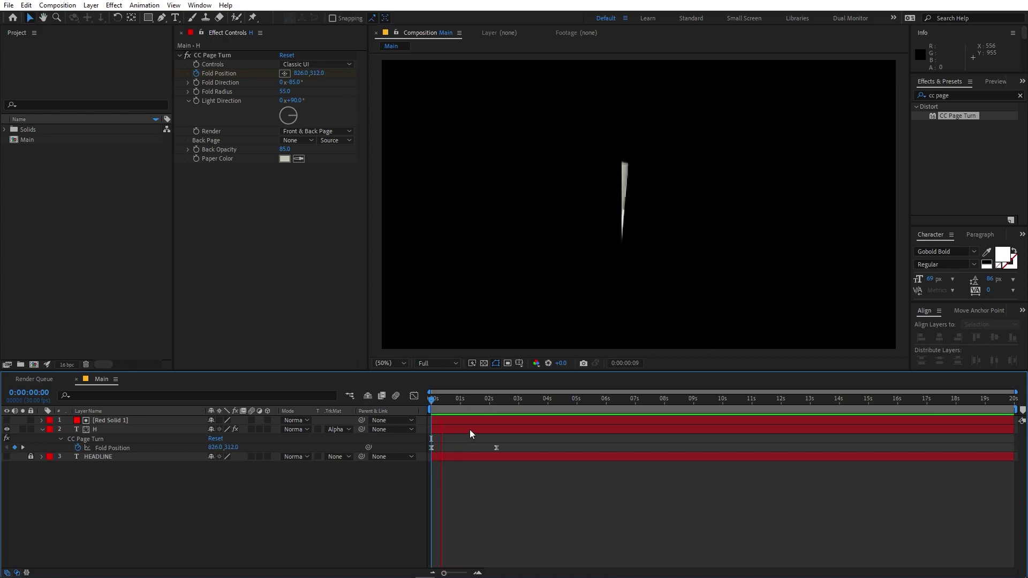
pyautogui.press('space')
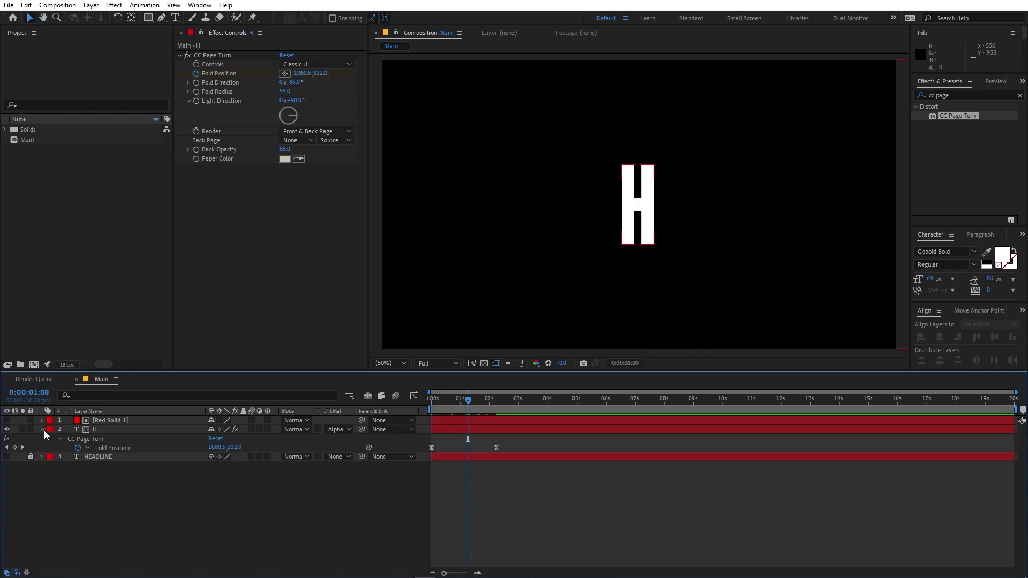
pyautogui.click(42, 429)
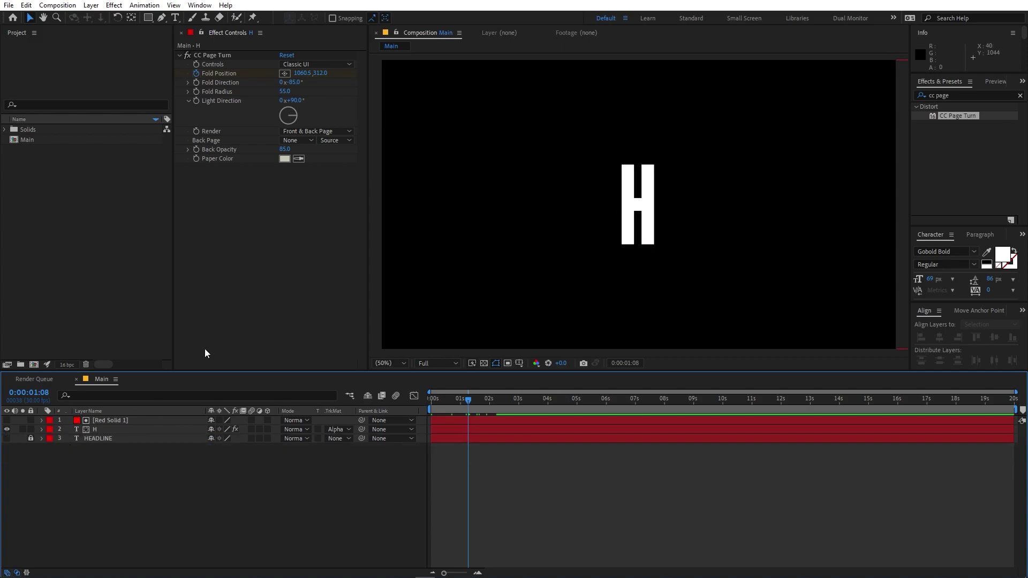
pyautogui.click(104, 424)
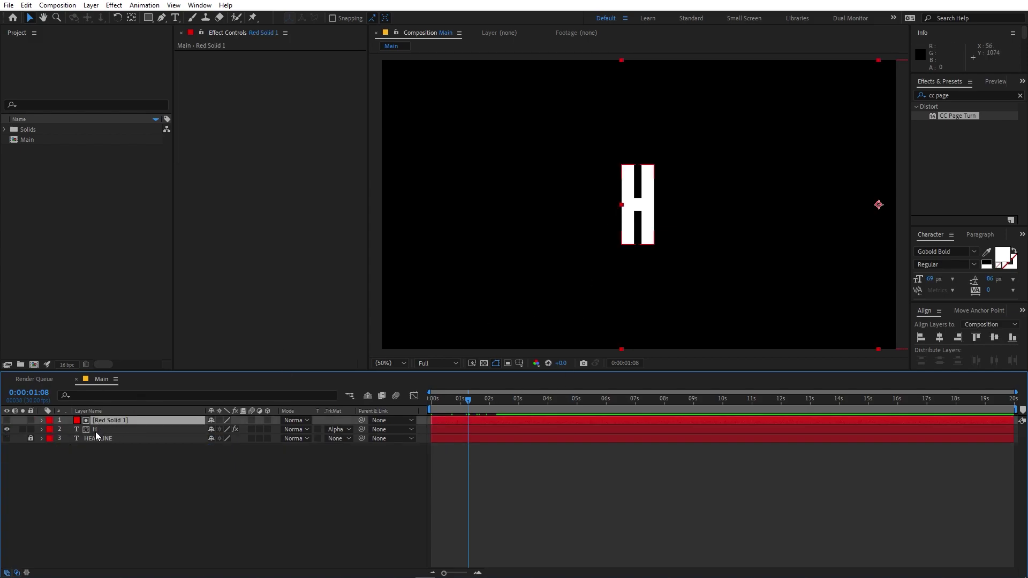
# Pre-compose Red Solid 1 and H into 'Character 1', then duplicate it as Character 2.
pyautogui.keyDown('ctrl'); pyautogui.click(95, 430); pyautogui.keyUp('ctrl')
pyautogui.rightClick(96, 430)
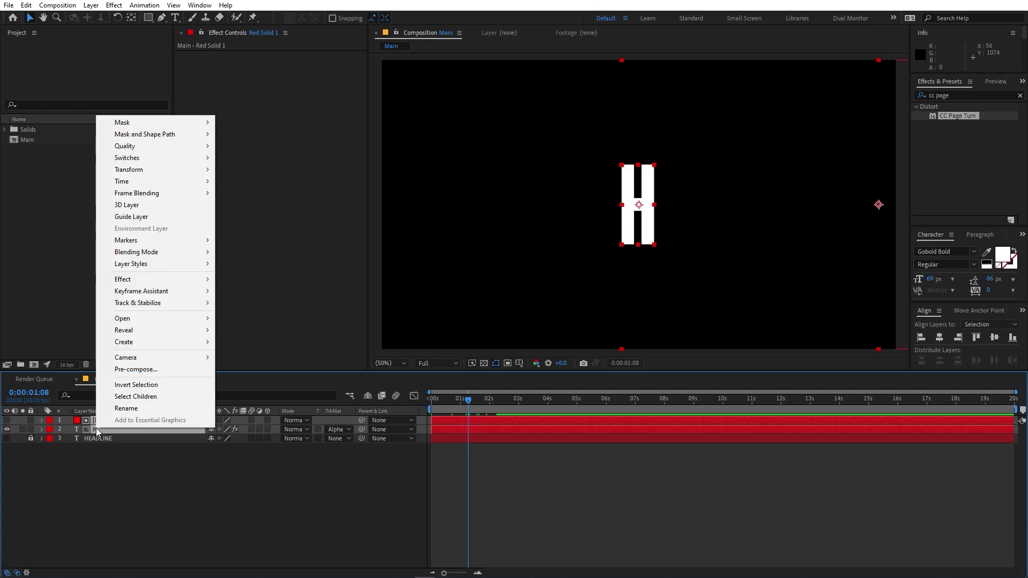
pyautogui.click(135, 369)
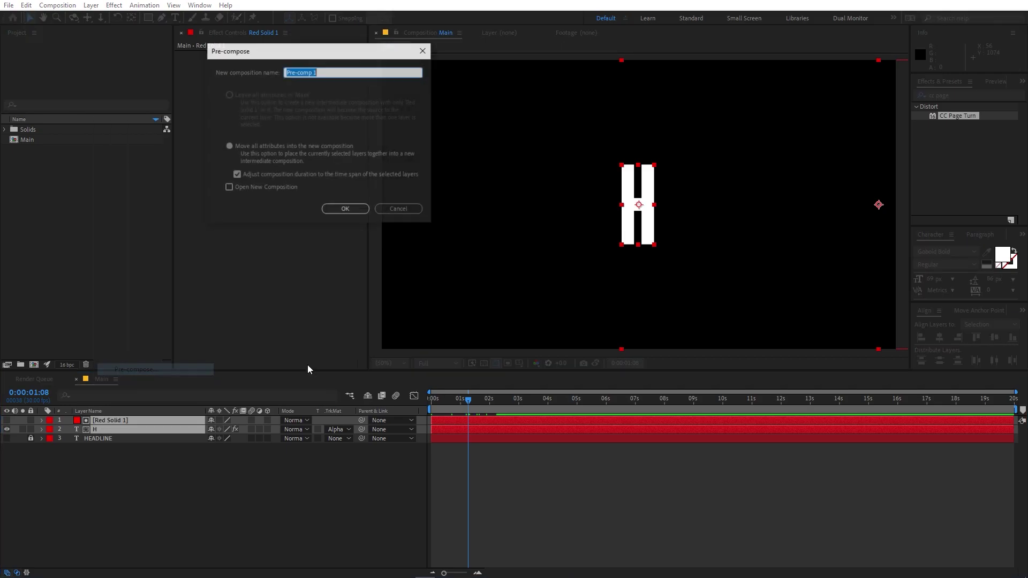
pyautogui.press('BackSpace')
pyautogui.write('C')
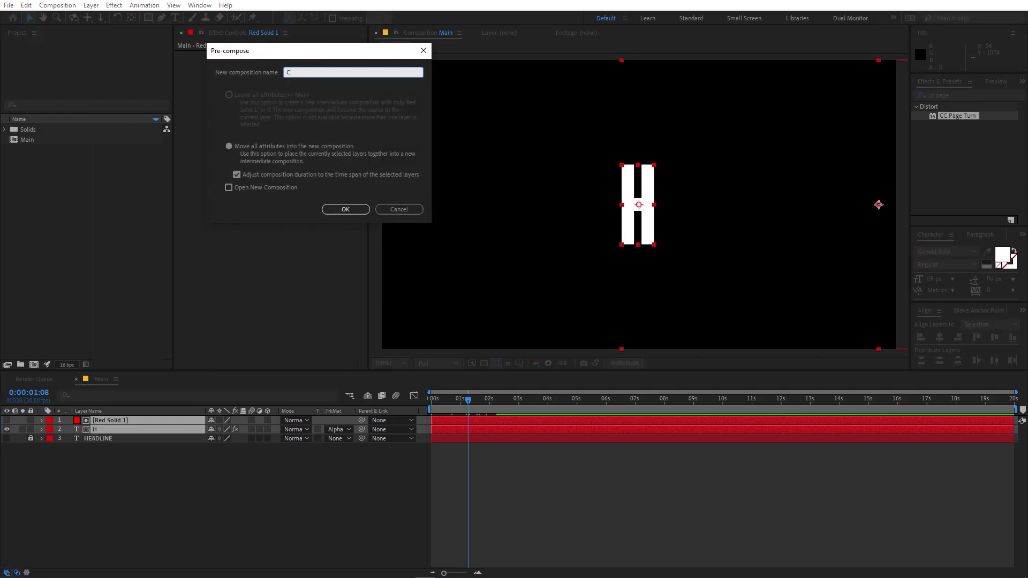
pyautogui.write('haracter 1')
pyautogui.press('Return')
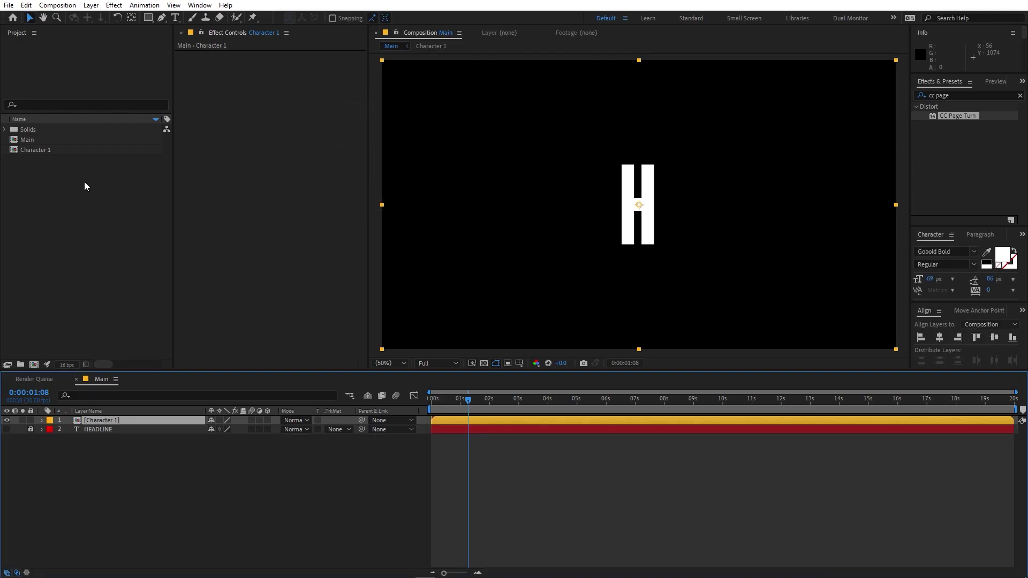
pyautogui.click(34, 150)
pyautogui.hotkey('ctrl', 'd')
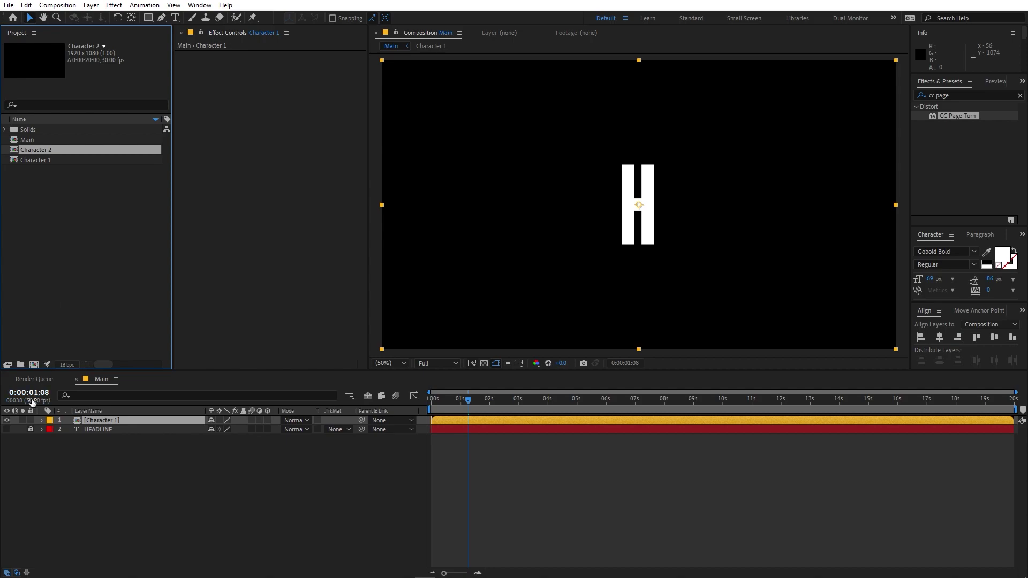
# Duplicate the Character compositions in the Project panel up to Character 8.
pyautogui.click(6, 430)
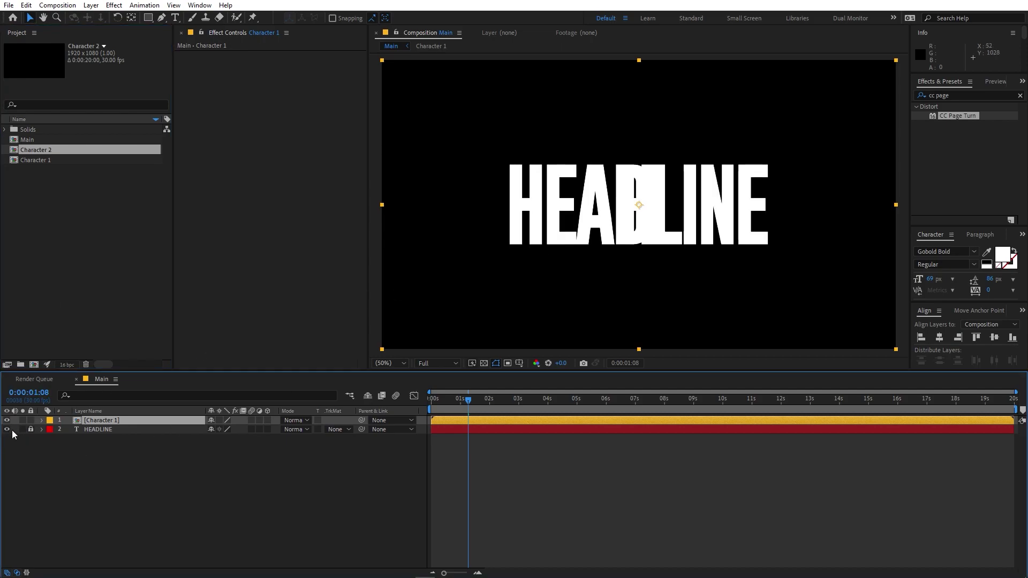
pyautogui.click(39, 158)
pyautogui.click(41, 152)
pyautogui.hotkey('ctrl', 'd')
pyautogui.hotkey('ctrl', 'd')
pyautogui.hotkey('ctrl', 'd')
pyautogui.hotkey('ctrl', 'd')
pyautogui.hotkey('ctrl', 'd')
pyautogui.hotkey('ctrl', 'd')
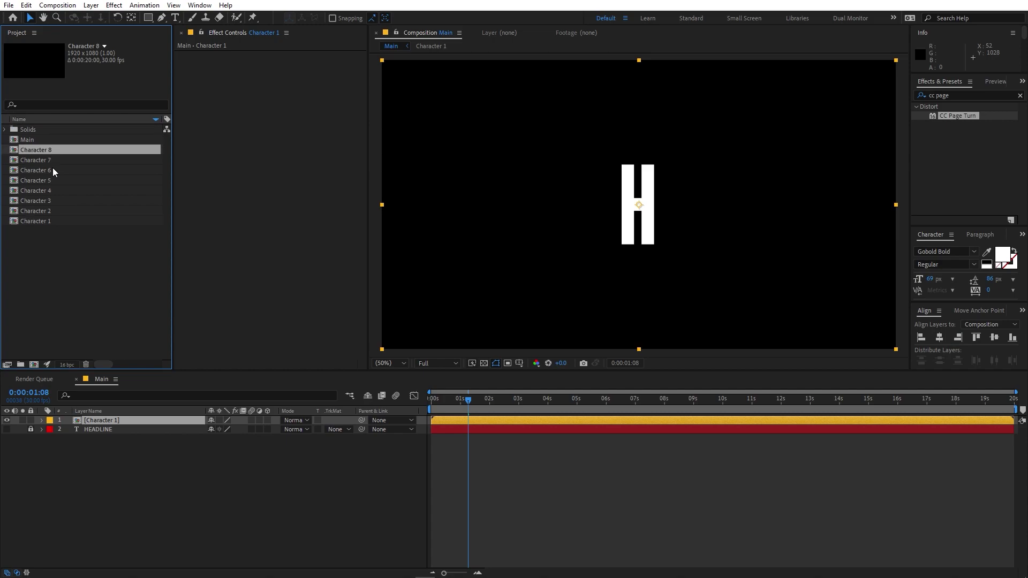
pyautogui.click(60, 265)
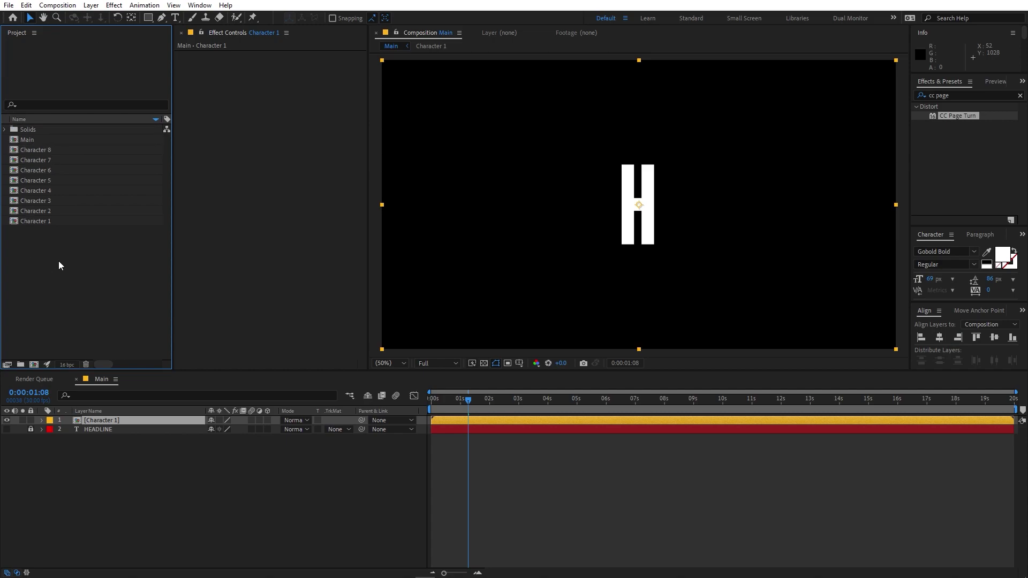
pyautogui.click(47, 213)
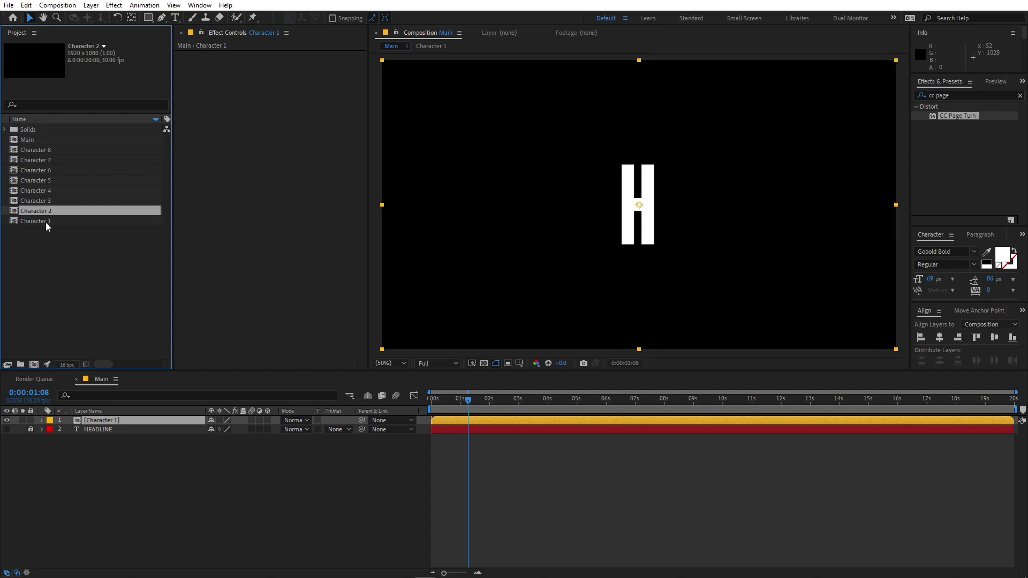
pyautogui.click(46, 221)
# Add Characters 2–8 to the Main timeline as layers above HEADLINE.
pyautogui.click(171, 435)
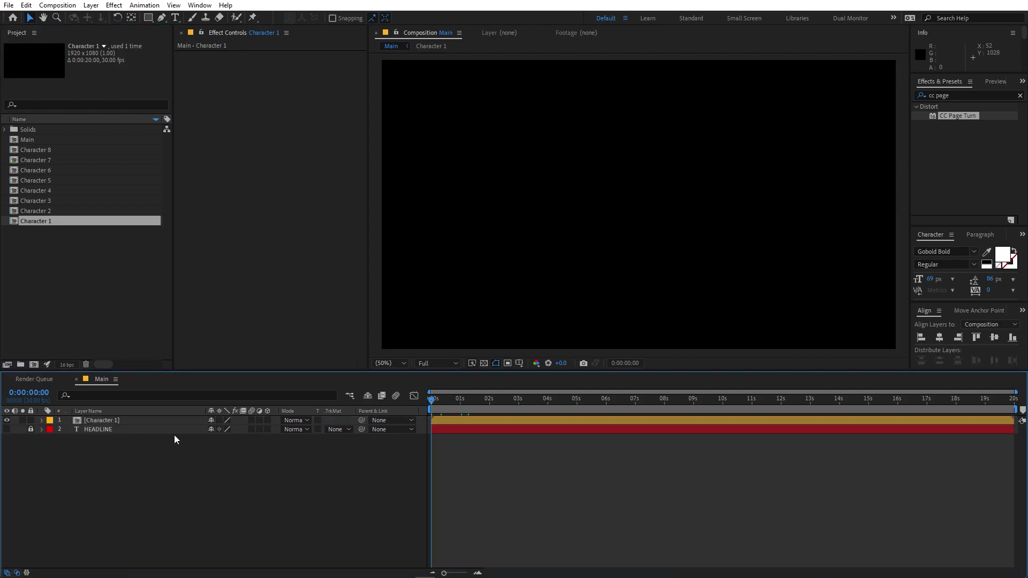
pyautogui.moveTo(498, 403); pyautogui.dragTo(513, 407)
pyautogui.click(51, 210)
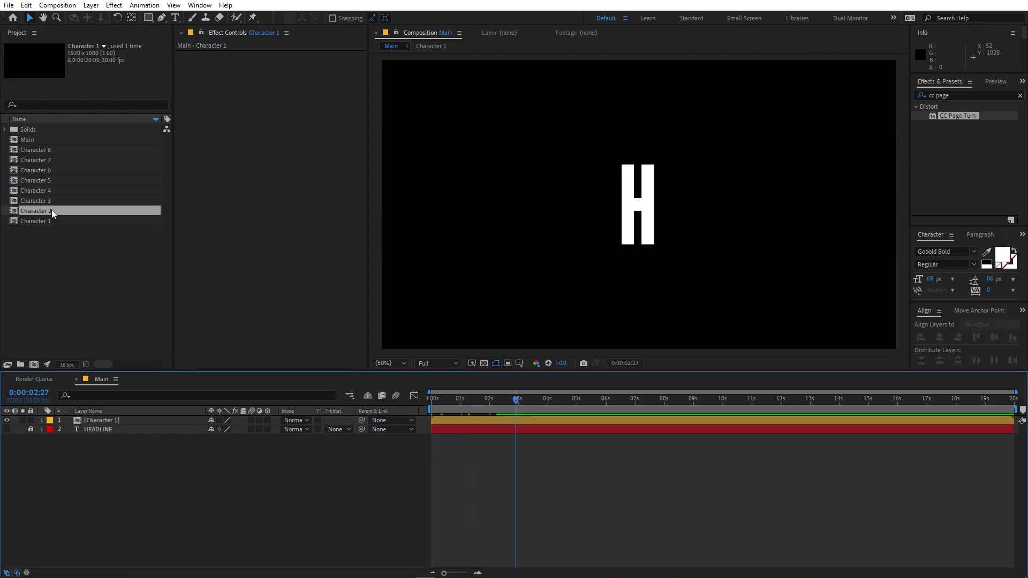
pyautogui.keyDown('shift'); pyautogui.click(46, 150); pyautogui.keyUp('shift')
pyautogui.moveTo(51, 208); pyautogui.dragTo(89, 425)
pyautogui.click(557, 520)
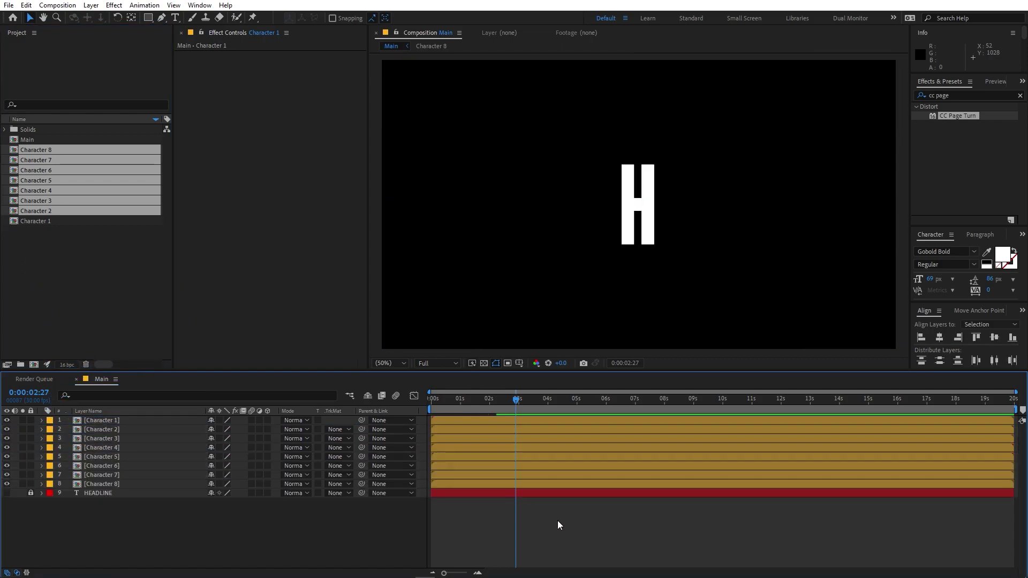
pyautogui.click(94, 279)
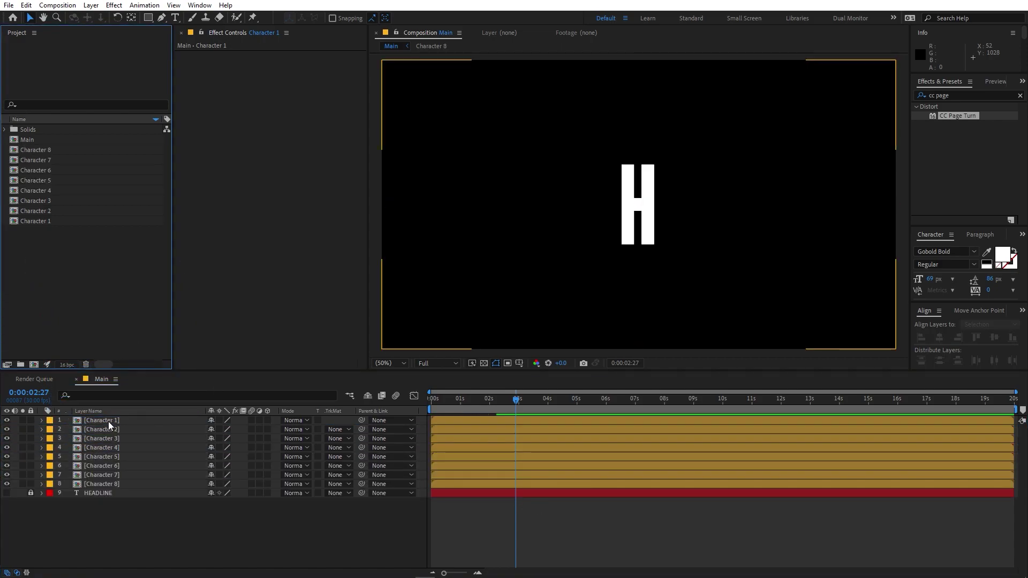
# Open Character 2 and change its letter from H to E.
pyautogui.doubleClick(108, 422)
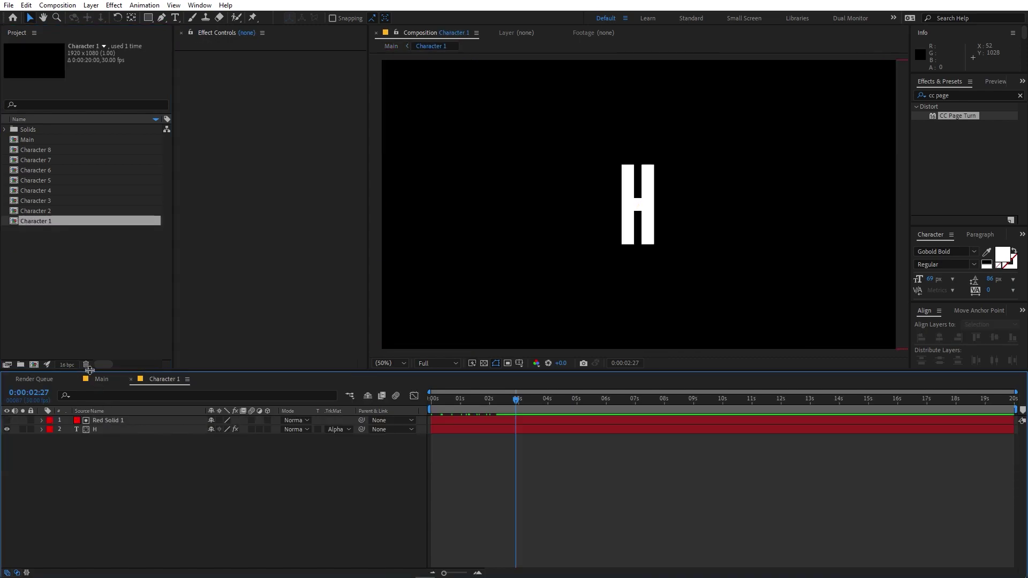
pyautogui.click(99, 380)
pyautogui.doubleClick(107, 433)
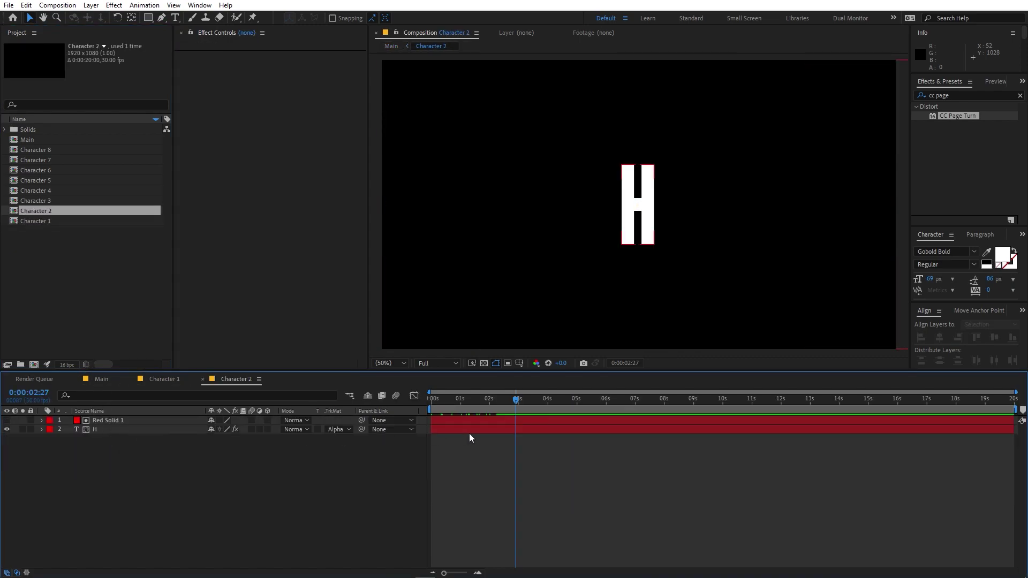
pyautogui.doubleClick(451, 428)
pyautogui.write('E')
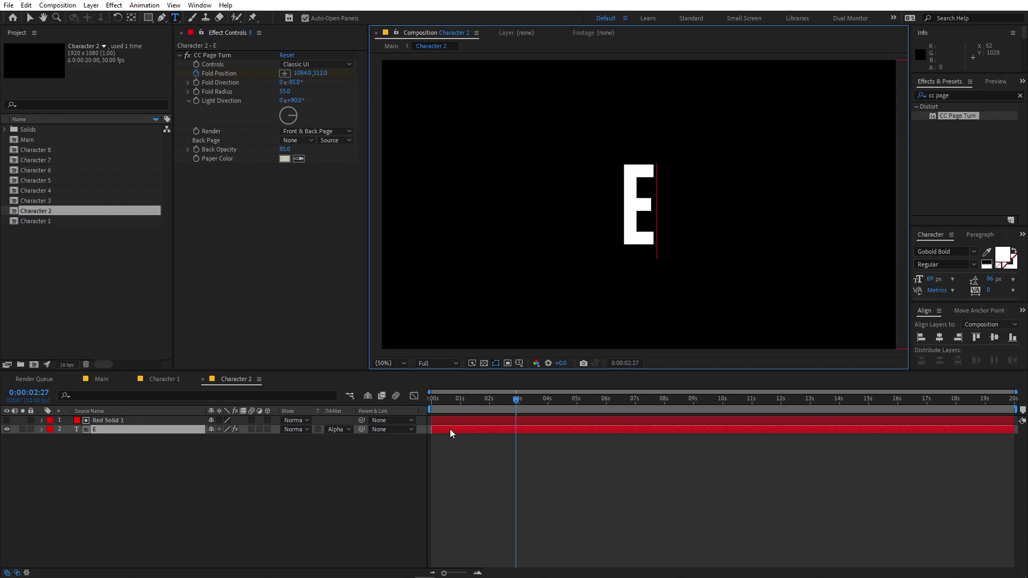
pyautogui.click(233, 488)
# Align Red Solid 1 with the E, place it above as a hidden matte.
pyautogui.click(114, 422)
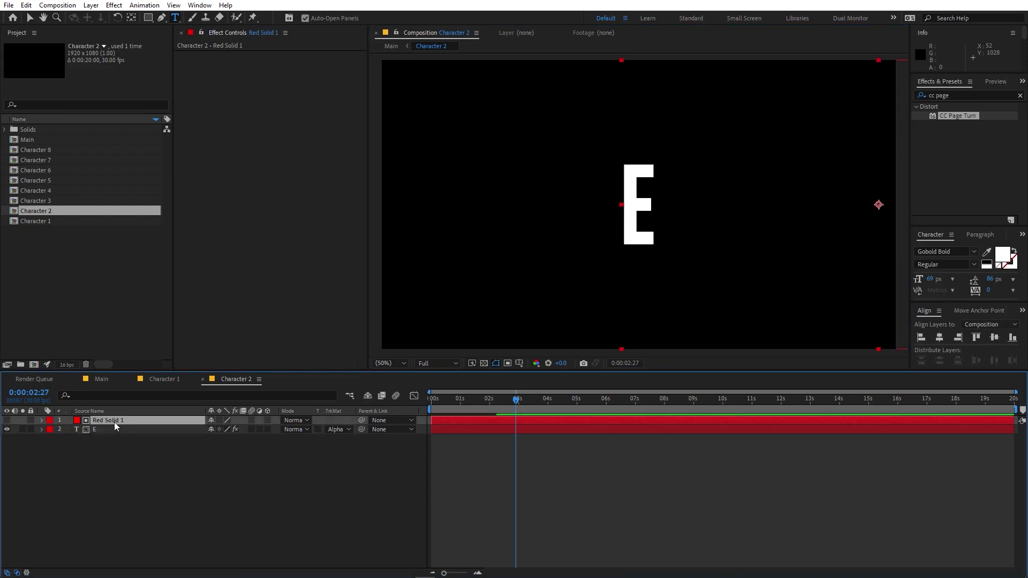
pyautogui.click(7, 420)
pyautogui.moveTo(109, 418); pyautogui.dragTo(108, 440)
pyautogui.scroll(4, 640, 203)
pyautogui.press('v')
pyautogui.moveTo(743, 157); pyautogui.dragTo(752, 160)
pyautogui.scroll(3, 620, 153)
pyautogui.press('.')
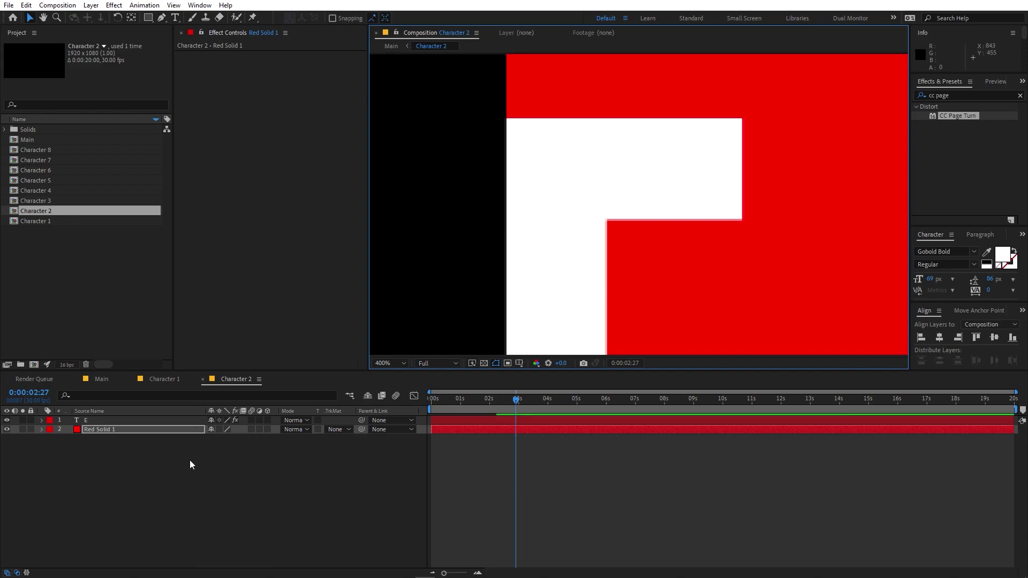
pyautogui.moveTo(96, 431); pyautogui.dragTo(95, 419)
pyautogui.click(7, 420)
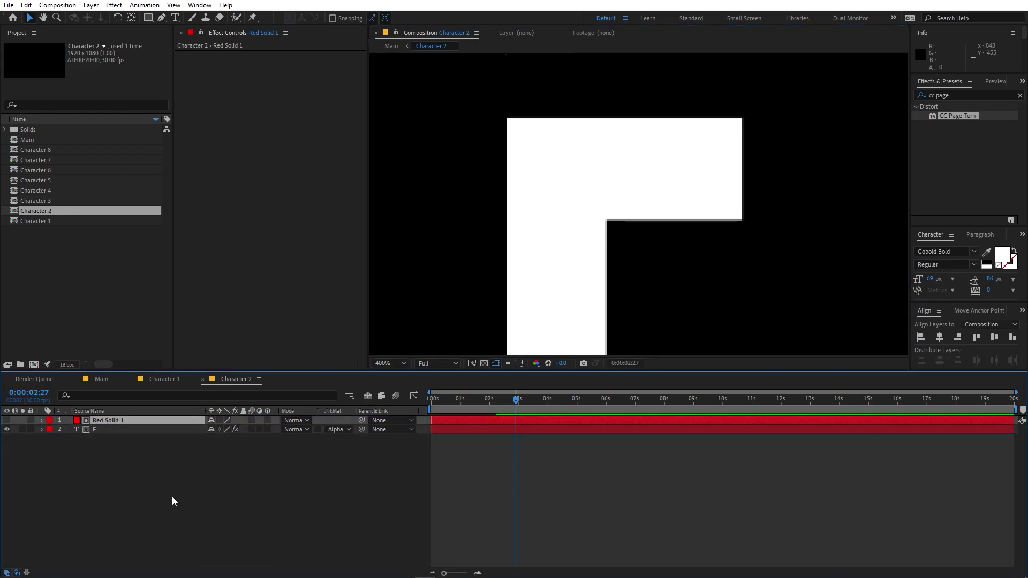
pyautogui.click(172, 496)
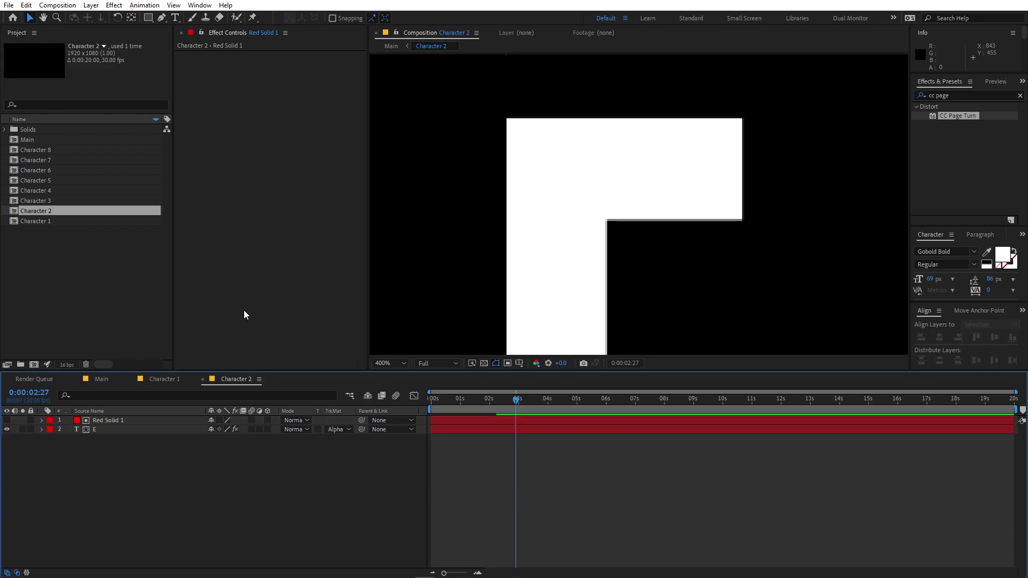
pyautogui.doubleClick(38, 201)
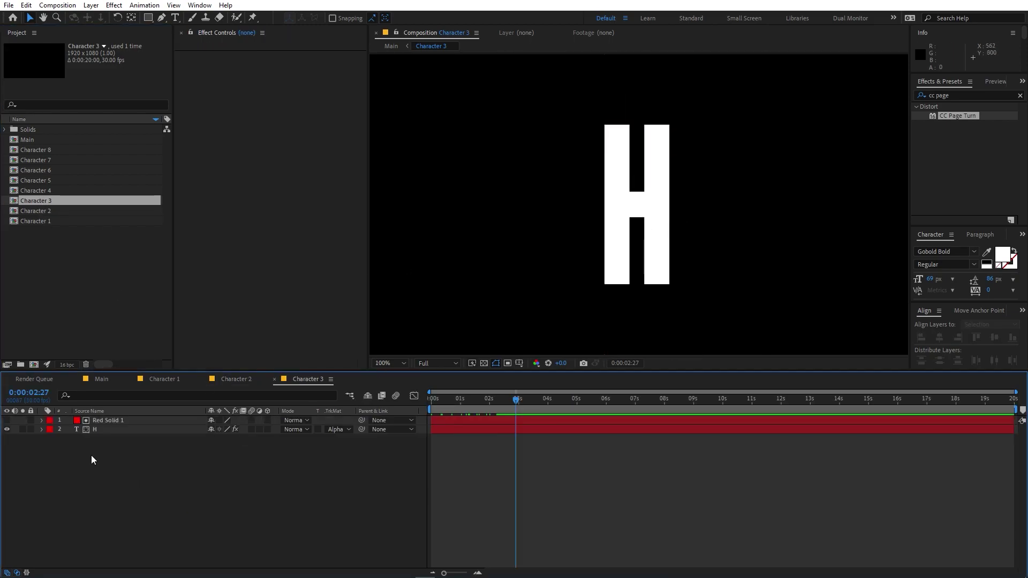
# Change Character 3's letter to A and realign its hidden red solid matte above it.
pyautogui.doubleClick(98, 431)
pyautogui.write('A')
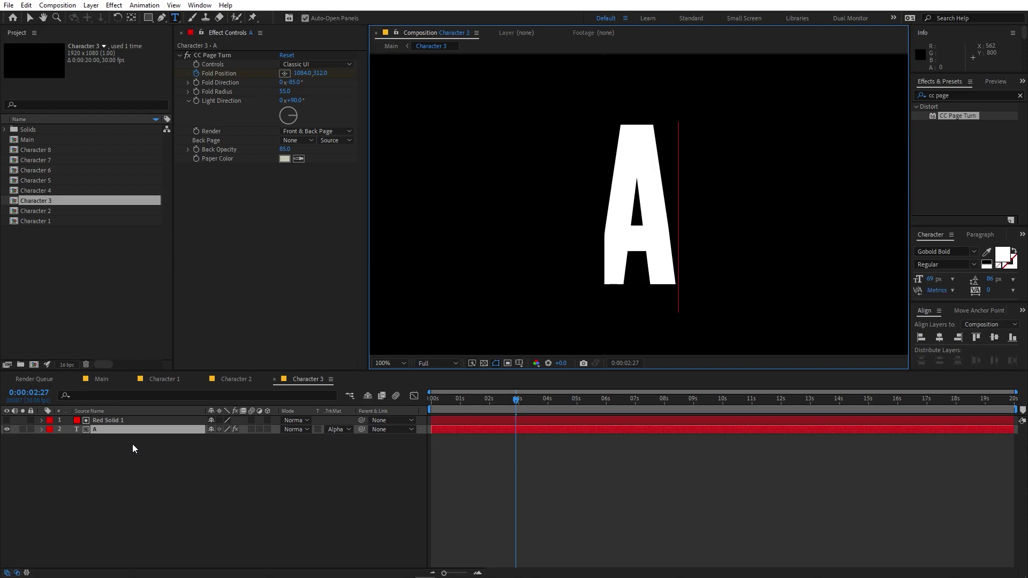
pyautogui.moveTo(120, 419); pyautogui.dragTo(124, 455)
pyautogui.click(6, 429)
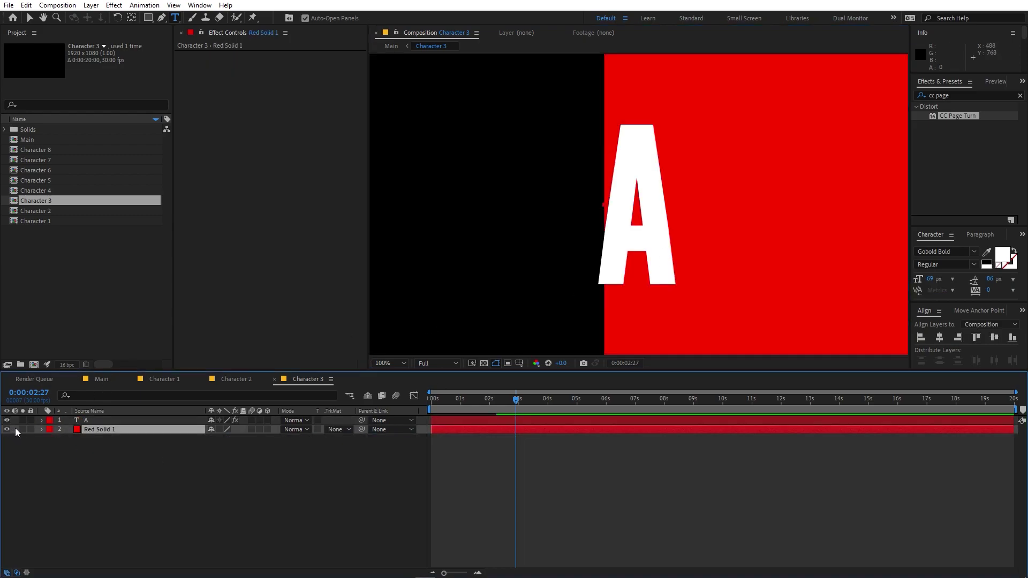
pyautogui.press('v')
pyautogui.moveTo(775, 190); pyautogui.dragTo(767, 191)
pyautogui.click(7, 429)
pyautogui.moveTo(107, 419); pyautogui.dragTo(106, 428)
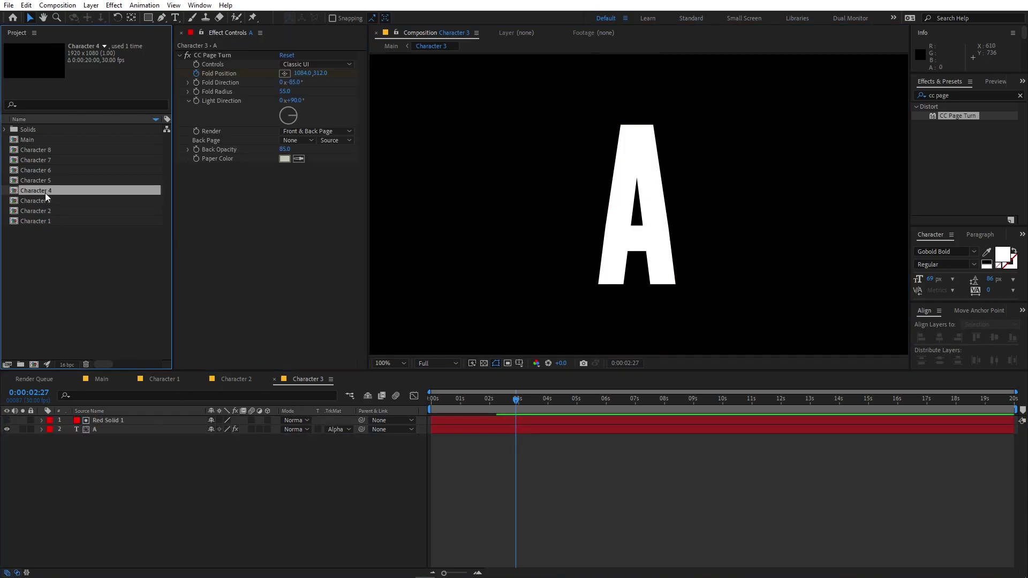
# Open Character 4, retype its letter as D, and show the red solid beneath it.
pyautogui.doubleClick(45, 192)
pyautogui.doubleClick(104, 428)
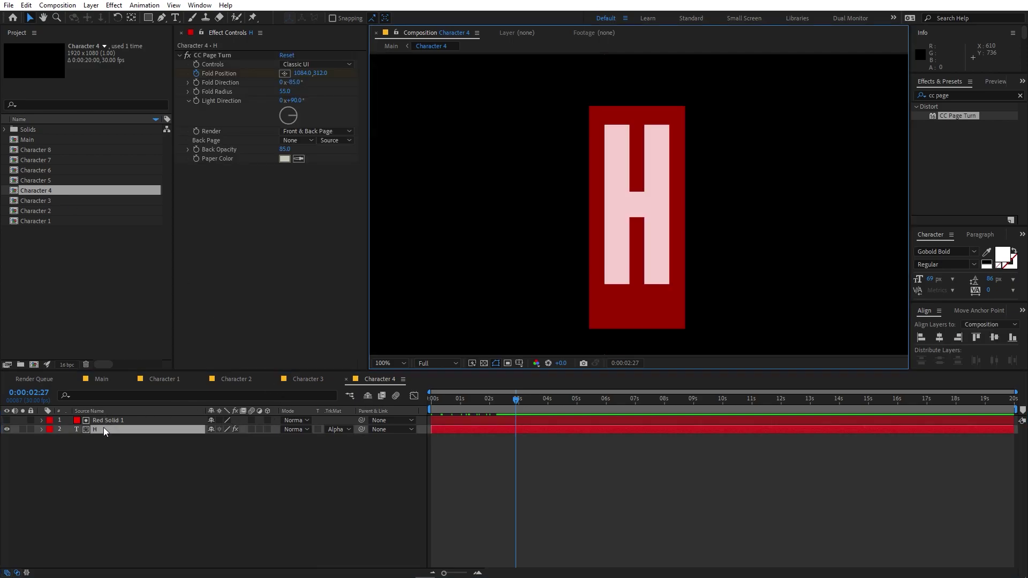
pyautogui.write('D')
pyautogui.click(20, 425)
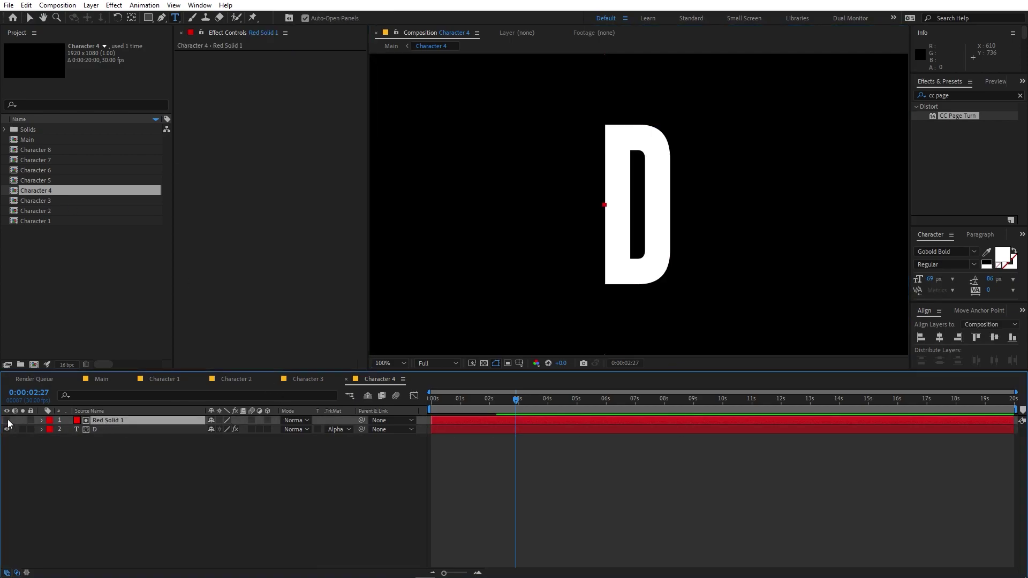
pyautogui.click(7, 421)
pyautogui.moveTo(106, 420); pyautogui.dragTo(106, 431)
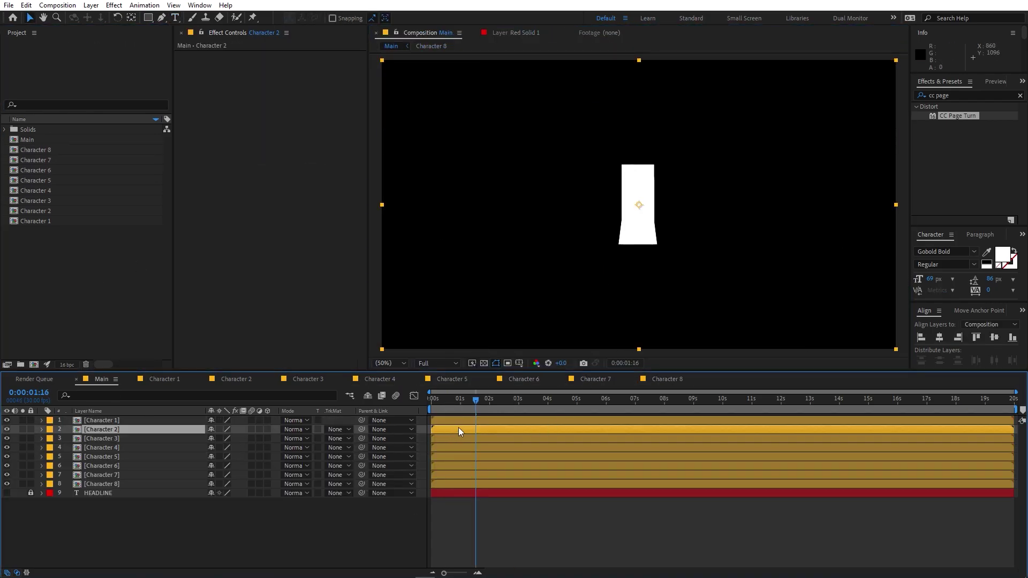
# Shift letters 2–8 right and align the H with the HEADLINE reference text.
pyautogui.keyDown('shift'); pyautogui.click(448, 483); pyautogui.keyUp('shift')
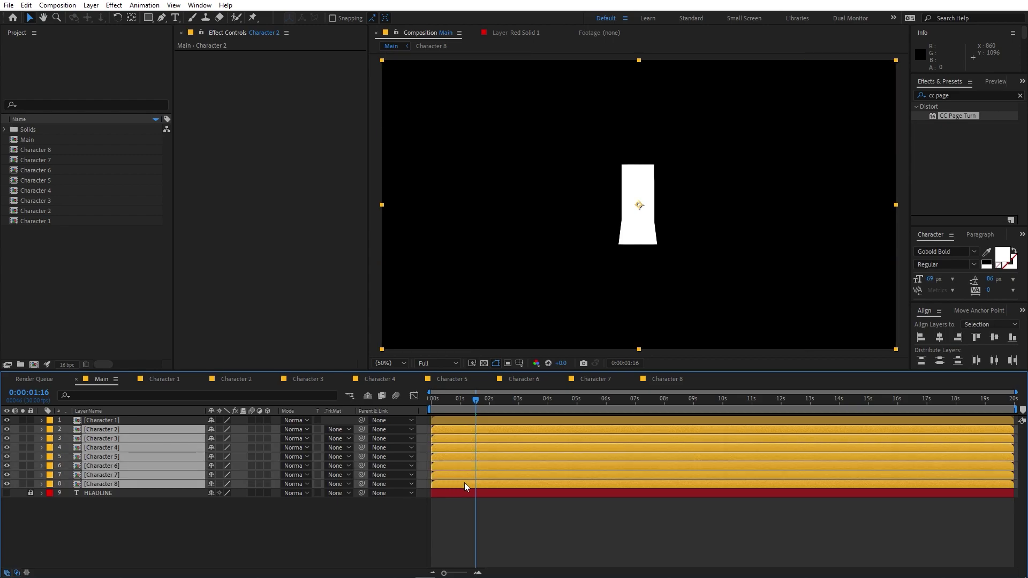
pyautogui.moveTo(712, 172); pyautogui.dragTo(859, 178)
pyautogui.click(102, 420)
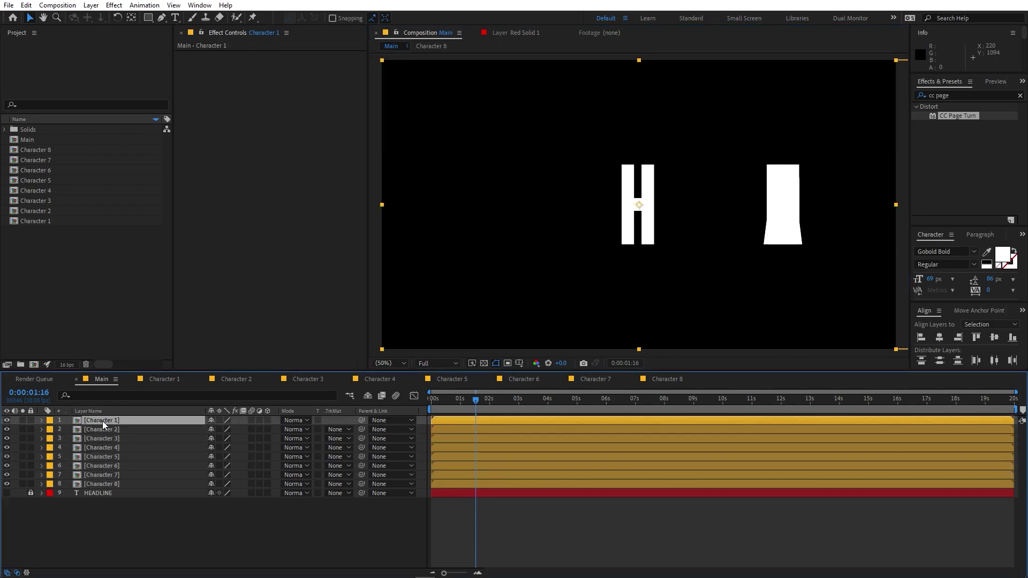
pyautogui.click(7, 493)
pyautogui.moveTo(637, 260); pyautogui.dragTo(527, 259)
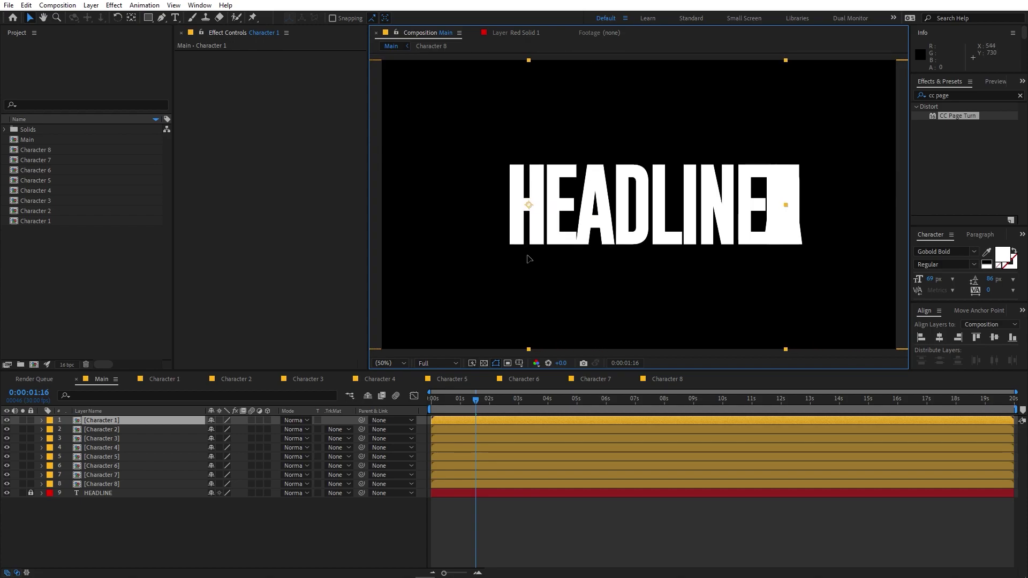
pyautogui.click(6, 493)
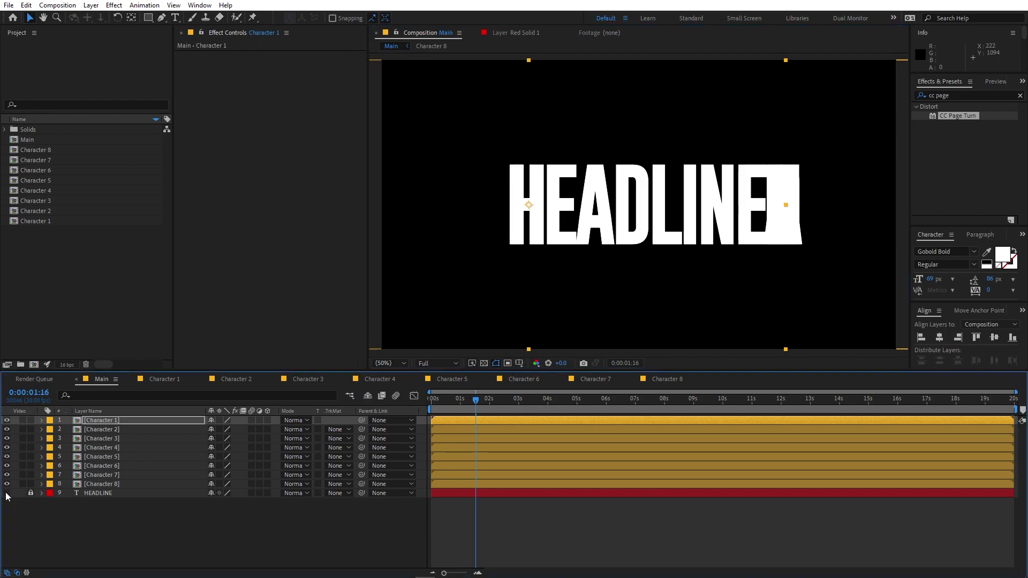
# Place the E and A beside the H to spell HEA.
pyautogui.click(108, 429)
pyautogui.moveTo(770, 273); pyautogui.dragTo(551, 285)
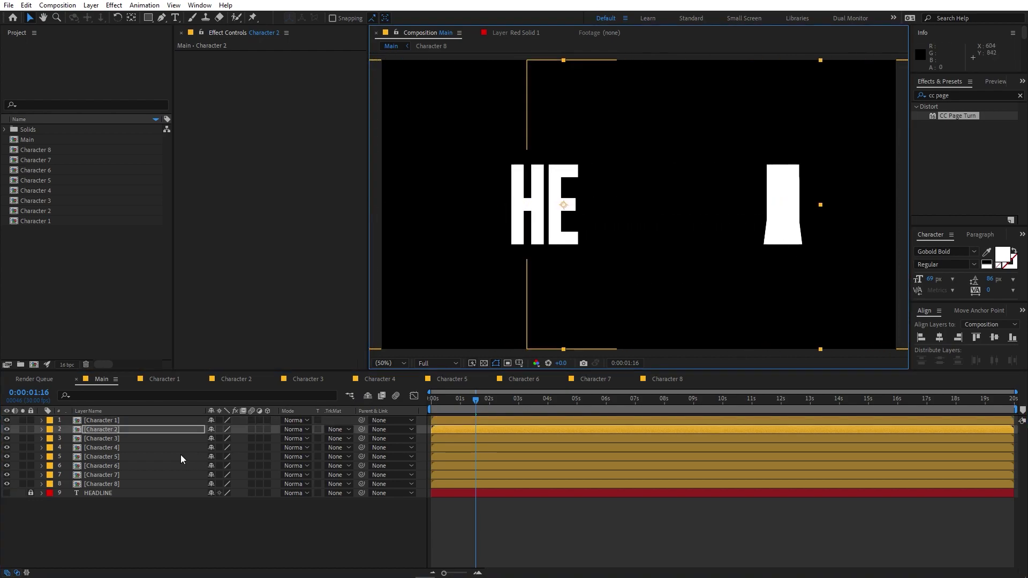
pyautogui.click(121, 439)
pyautogui.click(776, 259)
pyautogui.moveTo(733, 266); pyautogui.dragTo(610, 271)
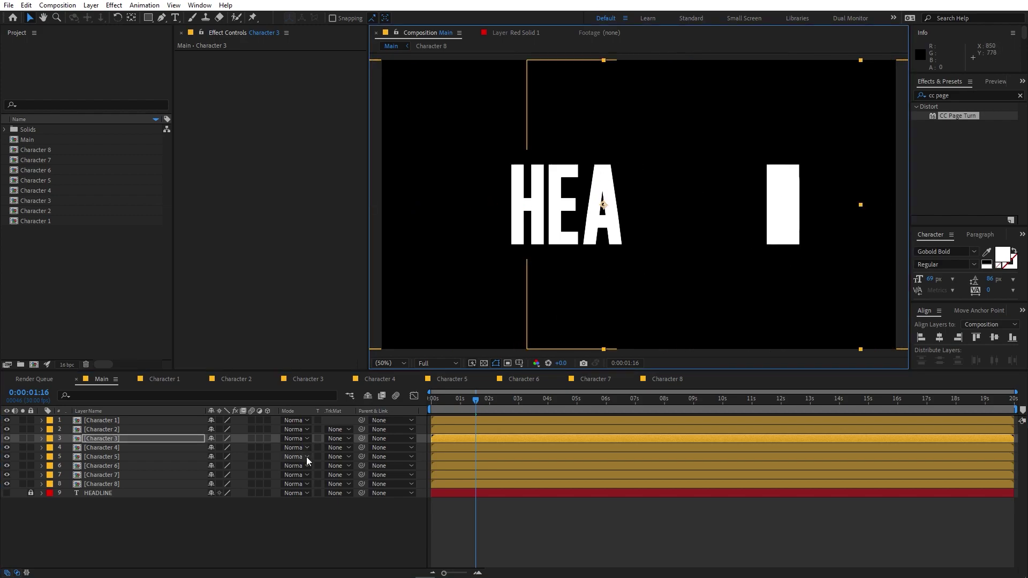
pyautogui.click(108, 447)
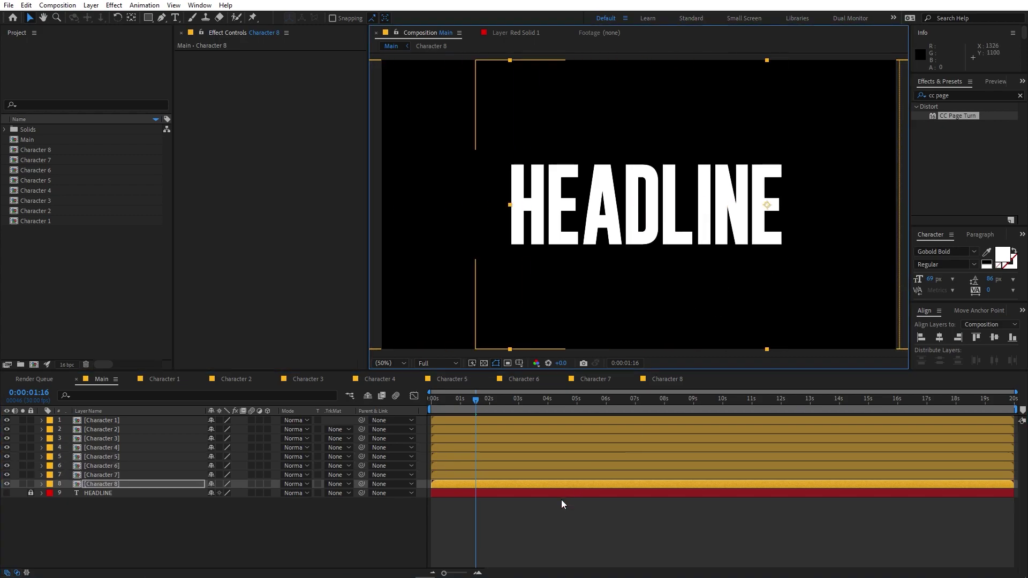
pyautogui.click(539, 509)
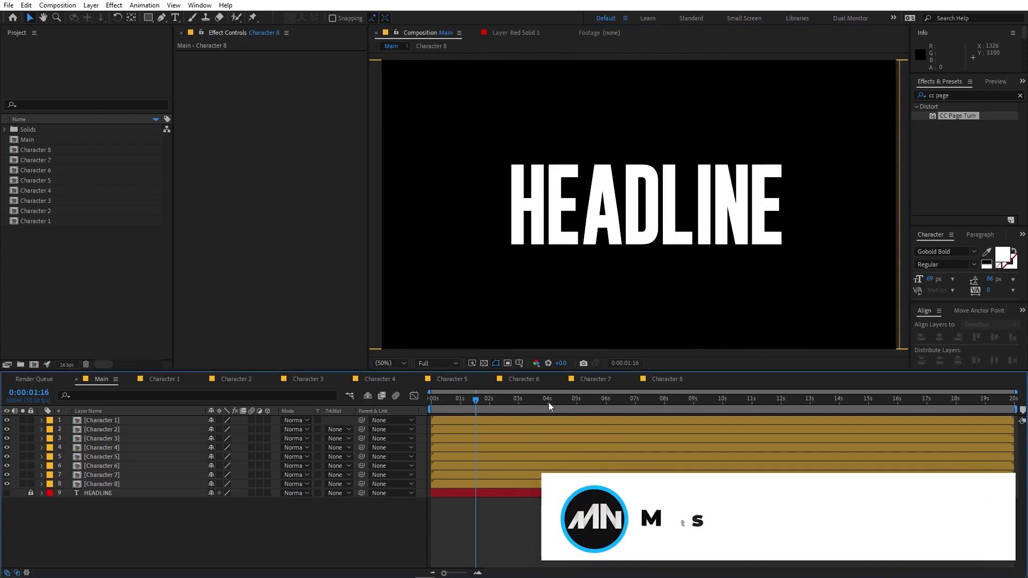
# Preview the letter reveal from the start, scrubbing to about two seconds.
pyautogui.press('Home')
pyautogui.press('space')
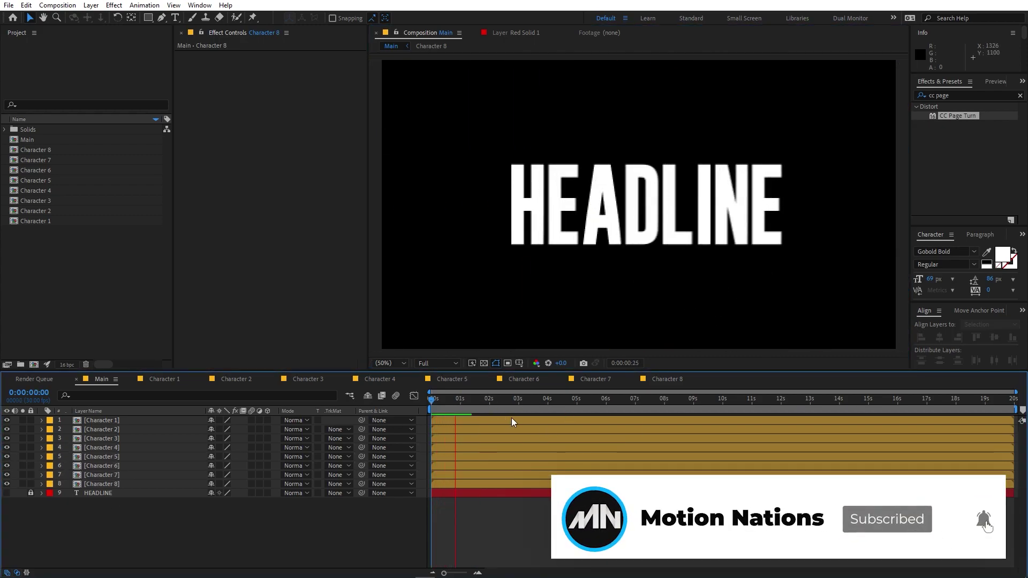
pyautogui.moveTo(472, 400); pyautogui.dragTo(489, 401)
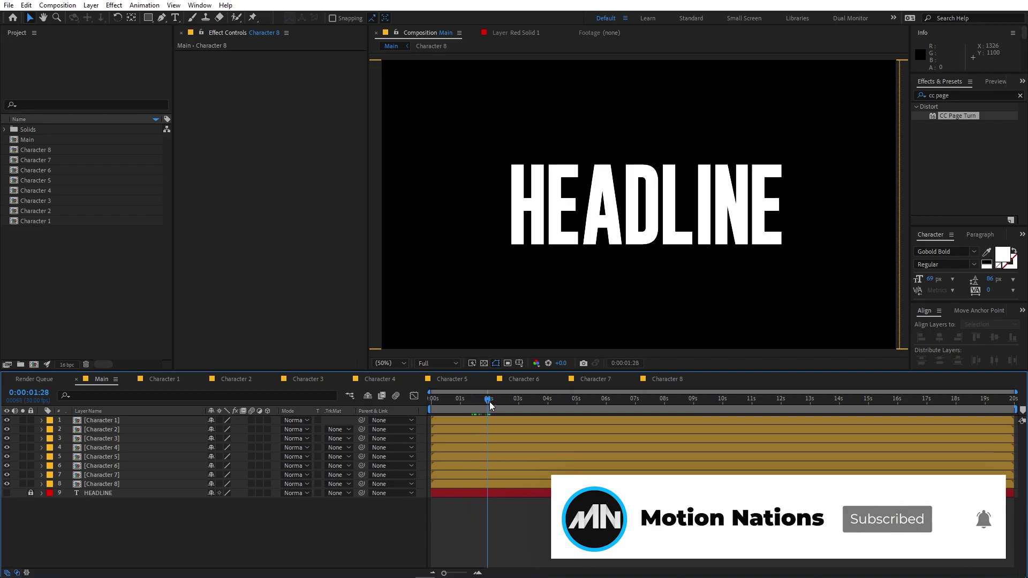
pyautogui.click(104, 421)
pyautogui.click(943, 96)
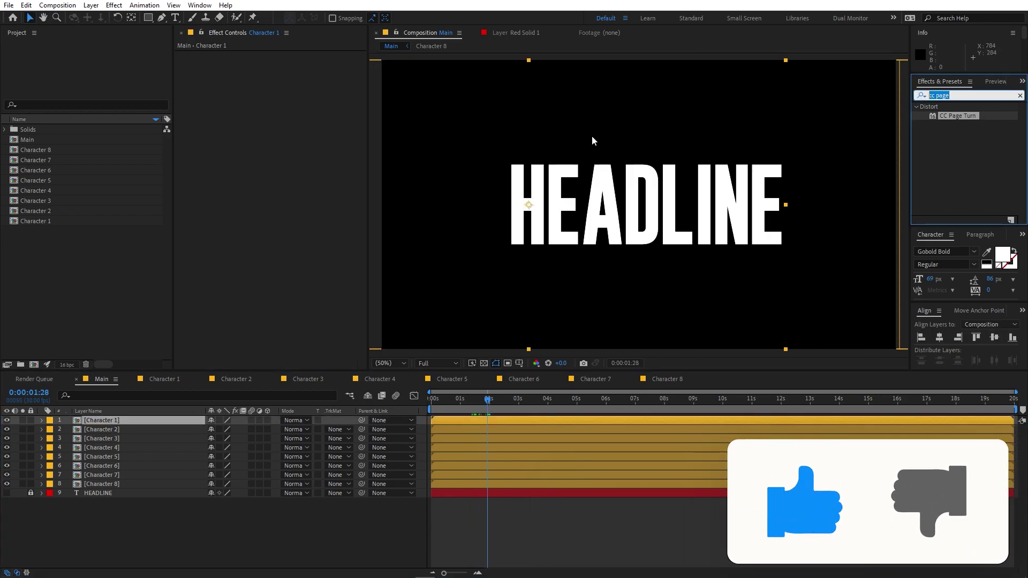
# Apply Drop Shadow to Character 1 with 90% opacity and 90° direction.
pyautogui.write('transform')
pyautogui.moveTo(948, 131); pyautogui.dragTo(119, 423)
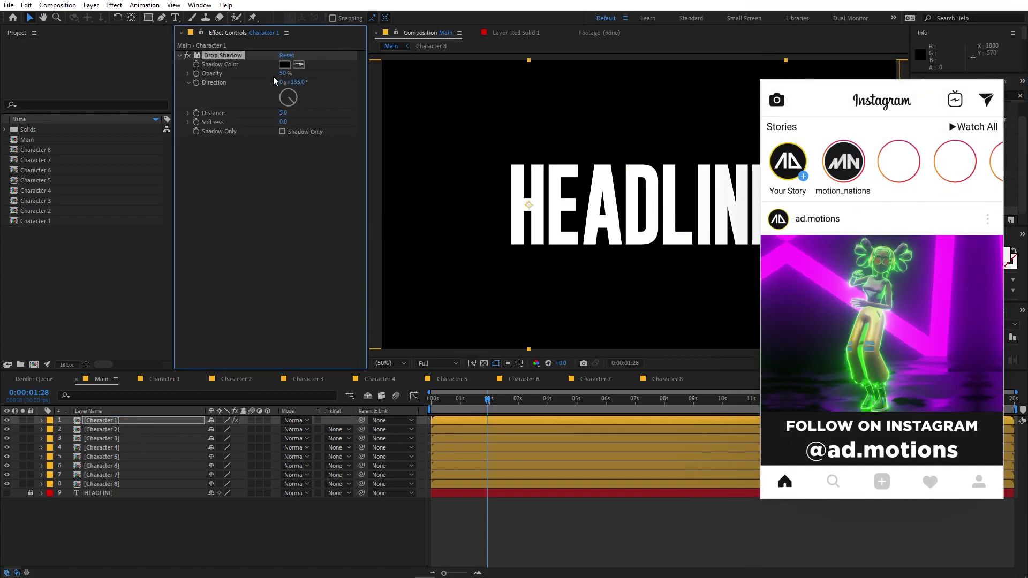
pyautogui.click(284, 73)
pyautogui.write('90')
pyautogui.press('Return')
pyautogui.click(295, 82)
pyautogui.write('90')
pyautogui.press('Return')
# Set the drop shadow softness to 120 and distance to 50.
pyautogui.click(284, 122)
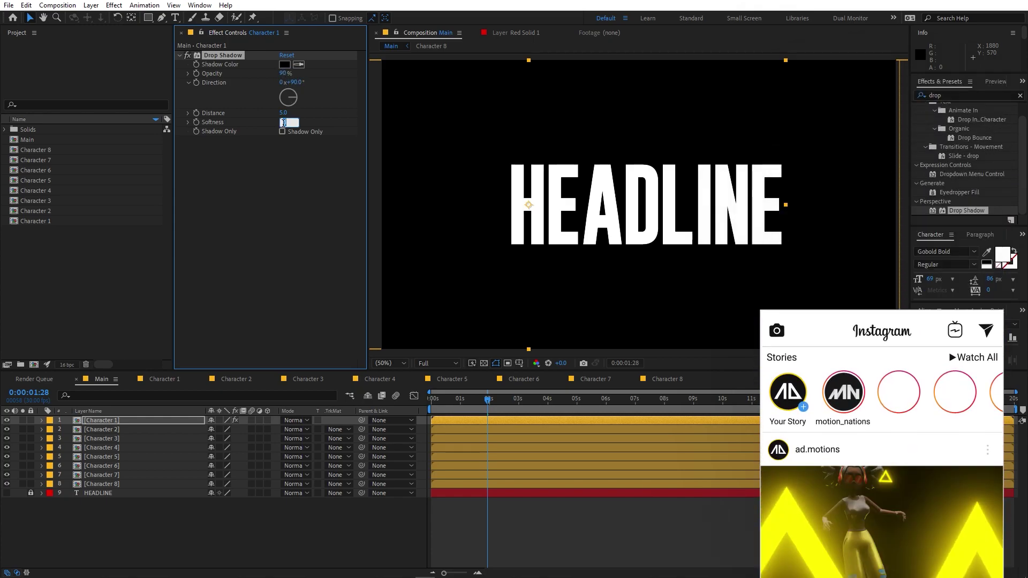
pyautogui.write('120')
pyautogui.press('Return')
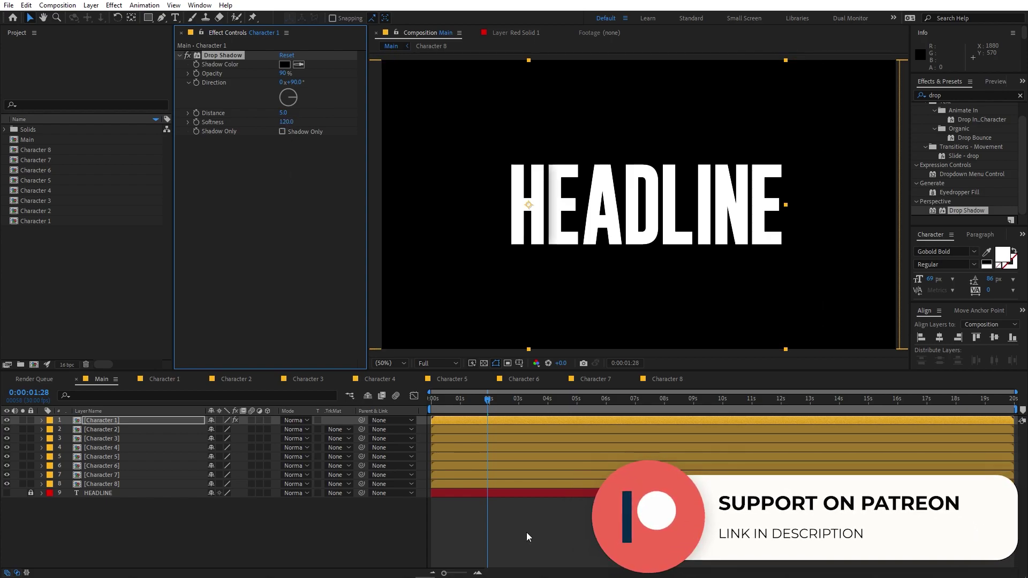
pyautogui.moveTo(463, 413)
pyautogui.mouseDown()
pyautogui.moveTo(442, 408)
pyautogui.moveTo(461, 410)
pyautogui.mouseUp()
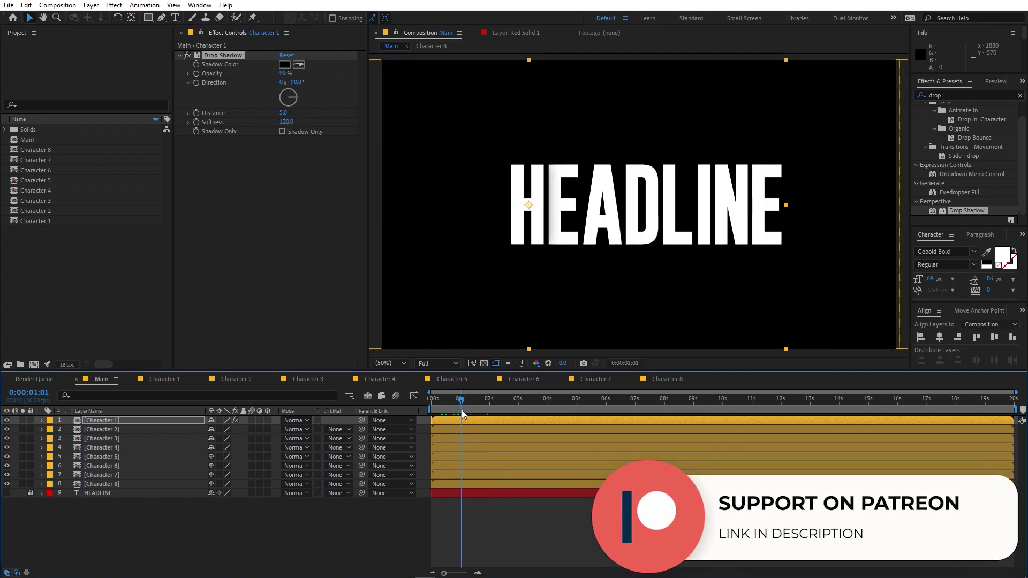
pyautogui.moveTo(285, 113); pyautogui.dragTo(305, 112)
pyautogui.click(288, 112)
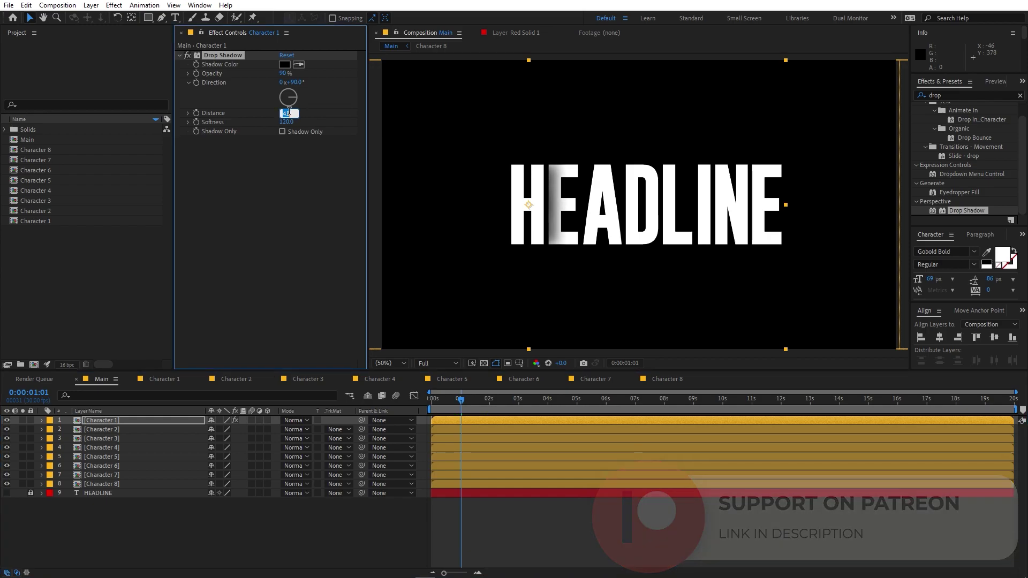
pyautogui.write('550')
pyautogui.press('Return')
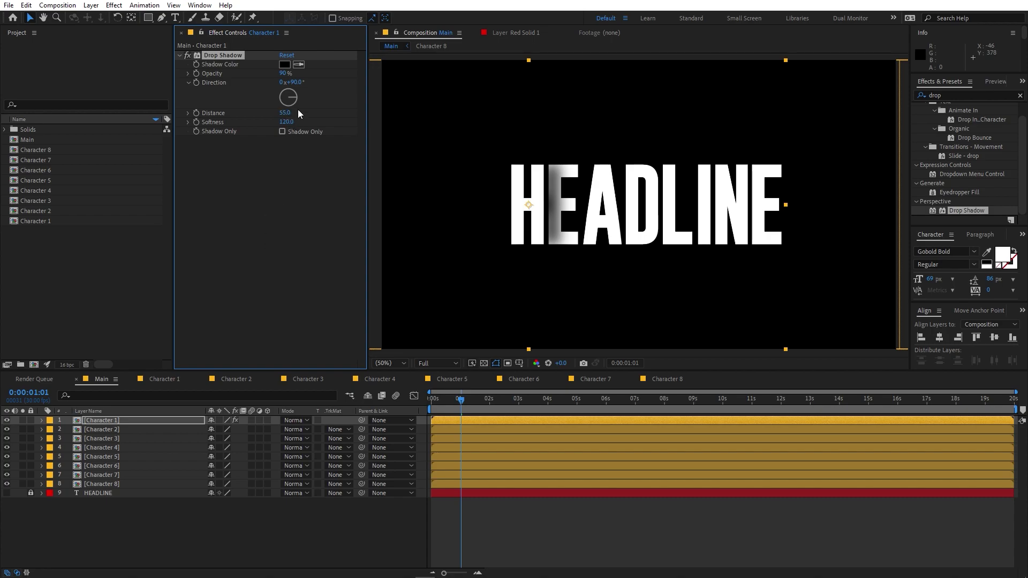
pyautogui.click(282, 113)
pyautogui.press('Return')
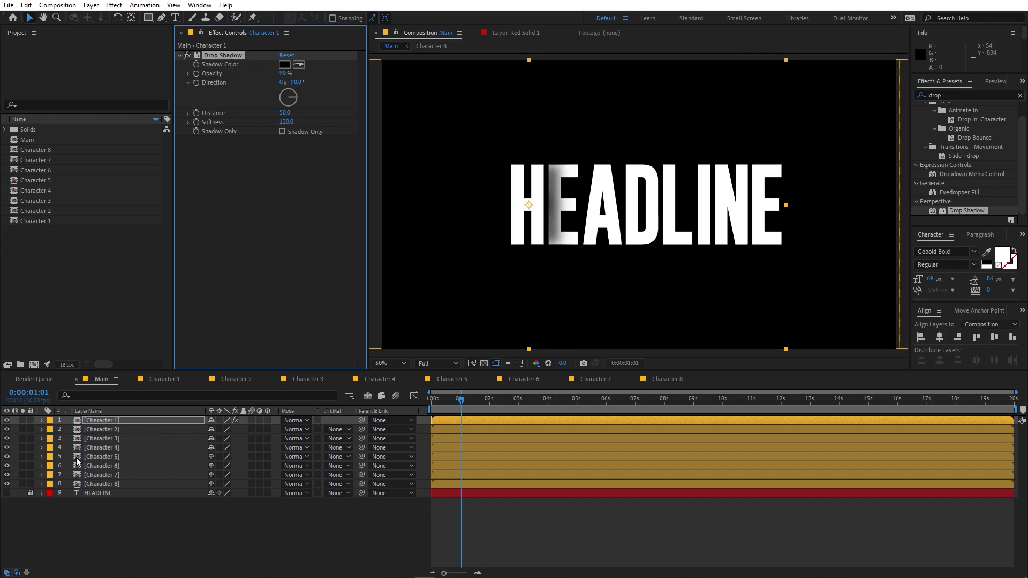
# Copy Character 1's drop shadow to Characters 2–8 and zoom the viewer to 100%.
pyautogui.click(106, 431)
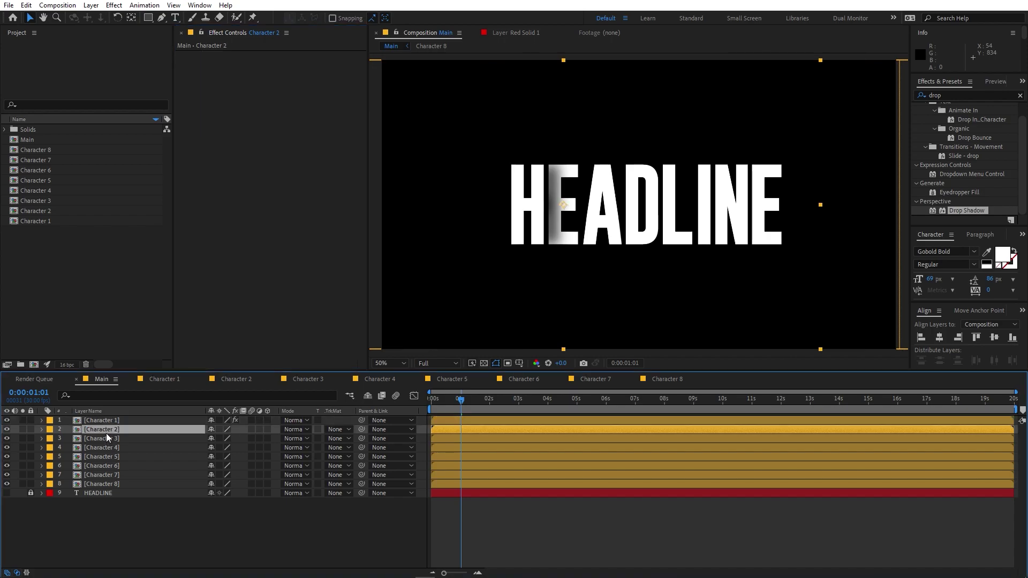
pyautogui.keyDown('shift'); pyautogui.click(97, 482); pyautogui.keyUp('shift')
pyautogui.hotkey('ctrl', 'alt', 'shift', 'e')
pyautogui.click(532, 523)
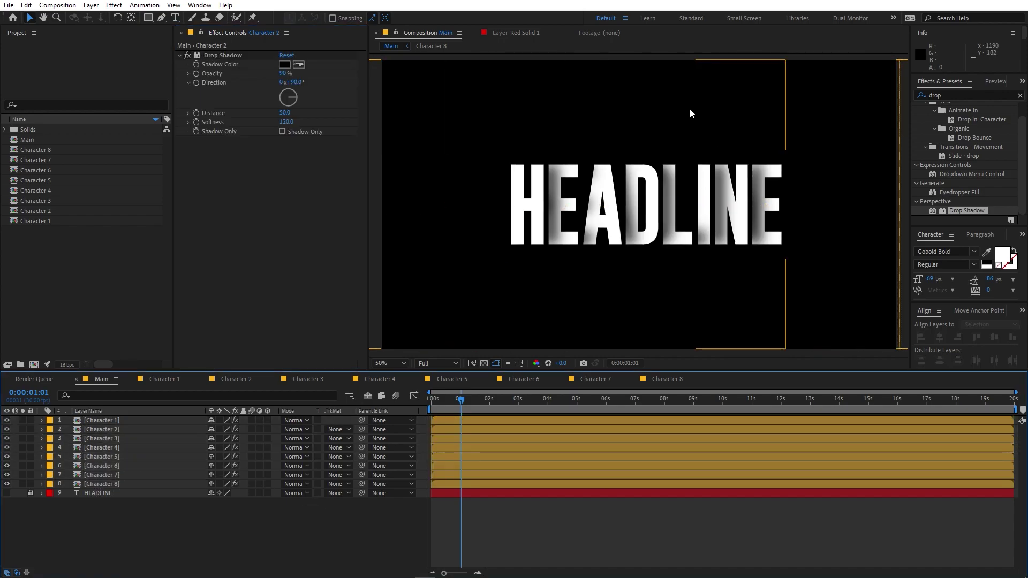
pyautogui.press('.')
pyautogui.moveTo(545, 97); pyautogui.dragTo(597, 94)
pyautogui.press('v')
# Nudge A and D left; set Character 2 shadow opacity 100%, Character 3 90%.
pyautogui.click(114, 439)
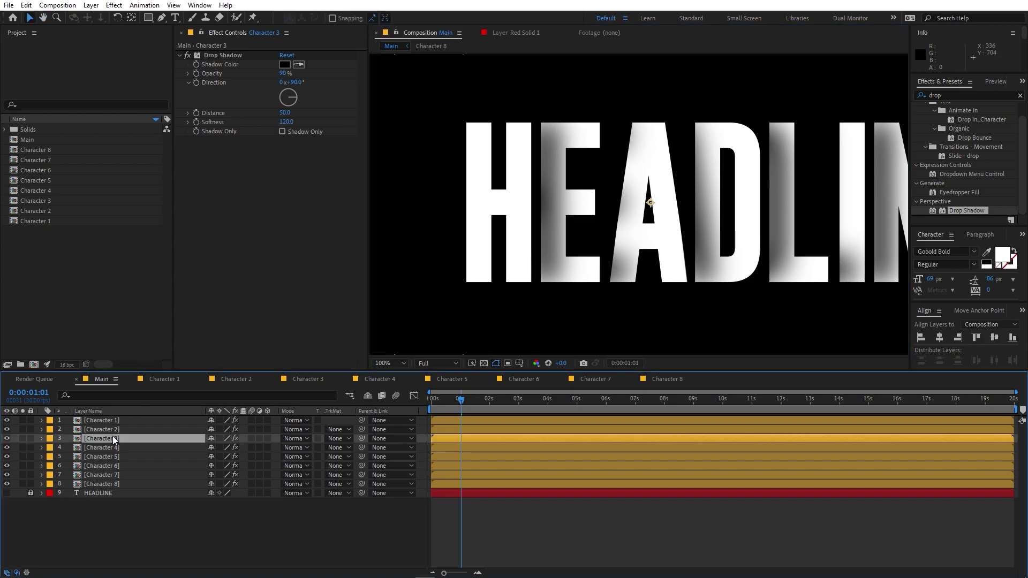
pyautogui.moveTo(653, 264); pyautogui.dragTo(639, 264)
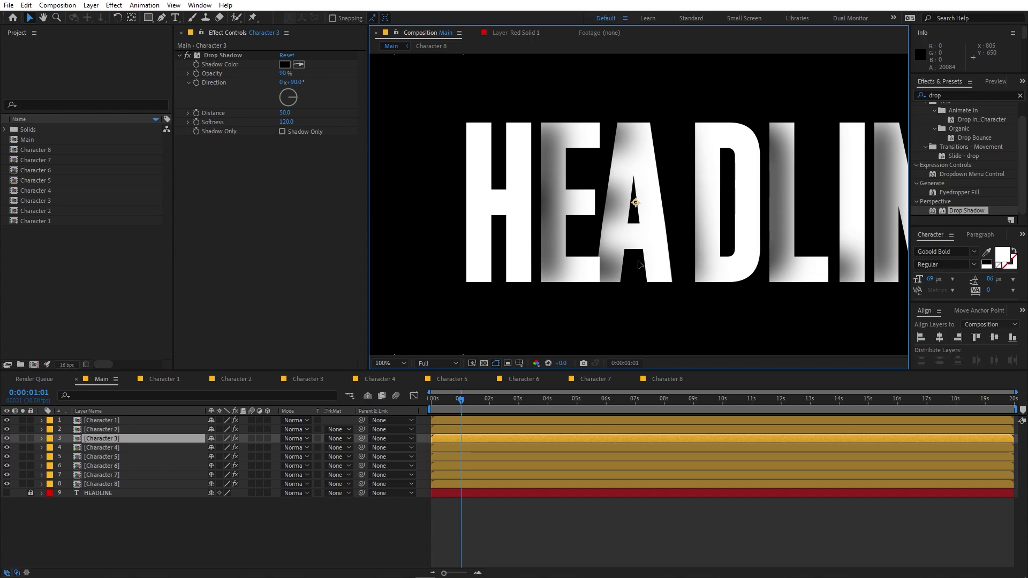
pyautogui.click(90, 429)
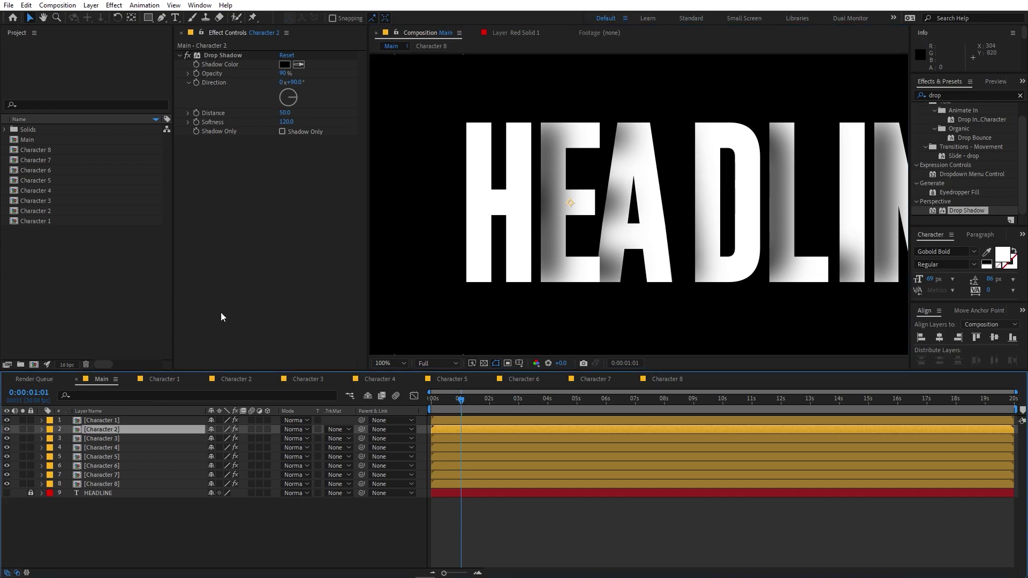
pyautogui.moveTo(282, 73); pyautogui.dragTo(369, 75)
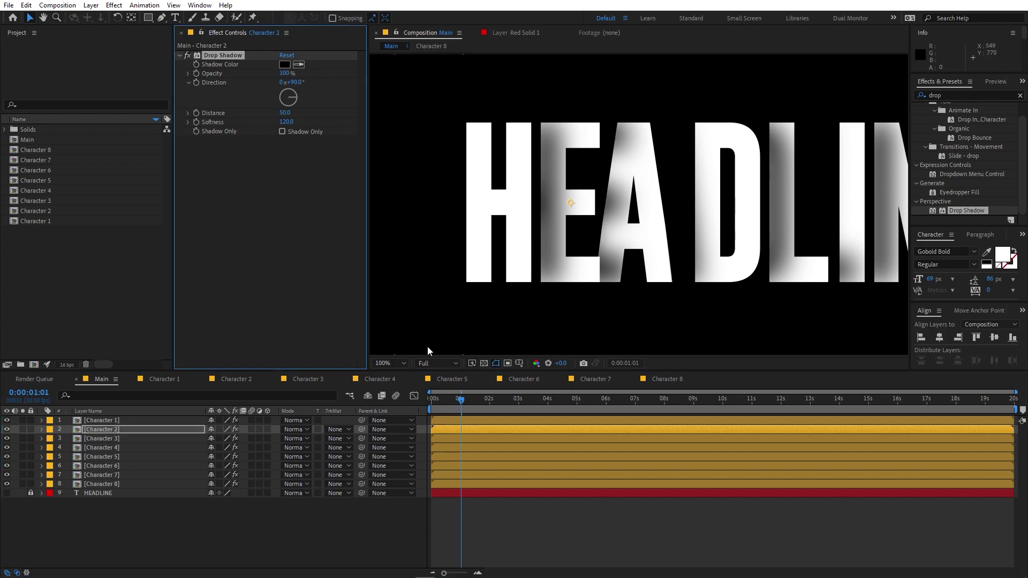
pyautogui.click(115, 448)
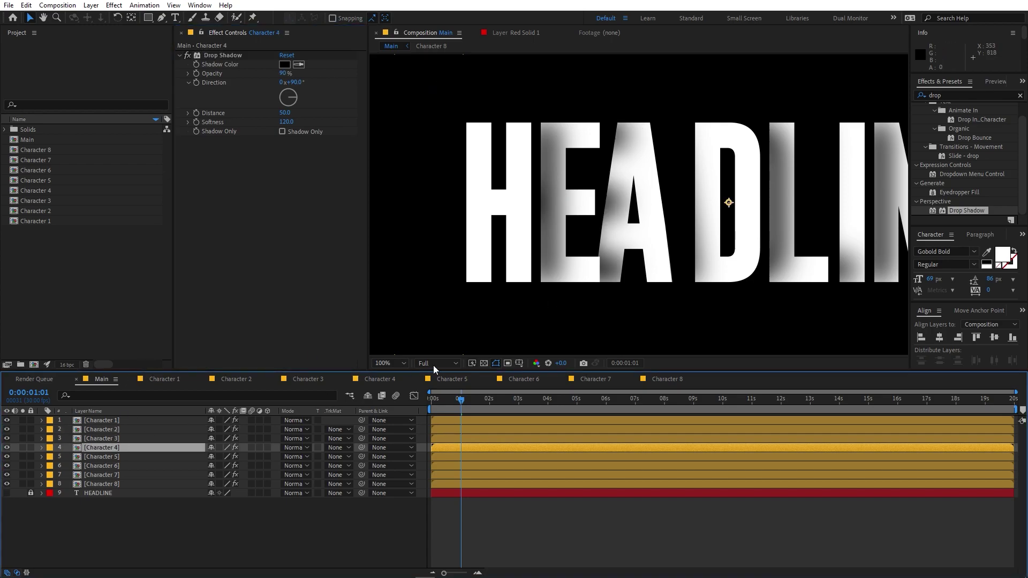
pyautogui.moveTo(724, 268); pyautogui.dragTo(702, 267)
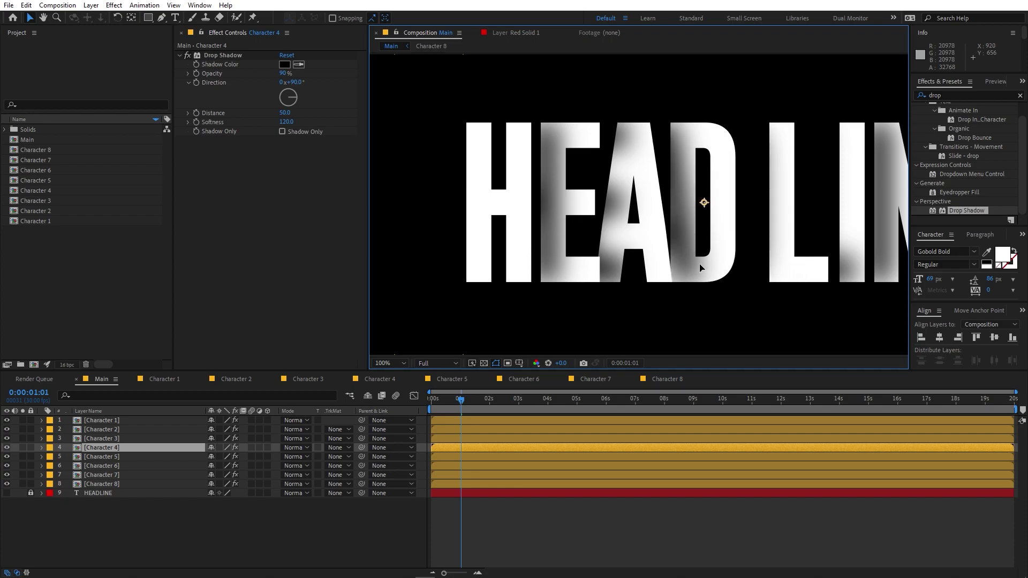
pyautogui.click(108, 440)
pyautogui.moveTo(392, 70); pyautogui.dragTo(413, 69)
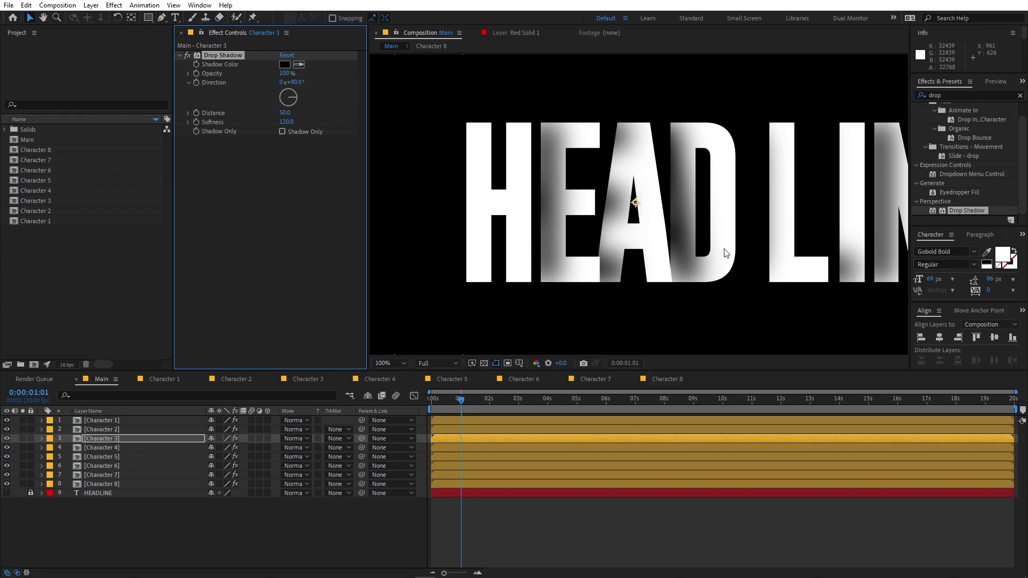
pyautogui.click(293, 80)
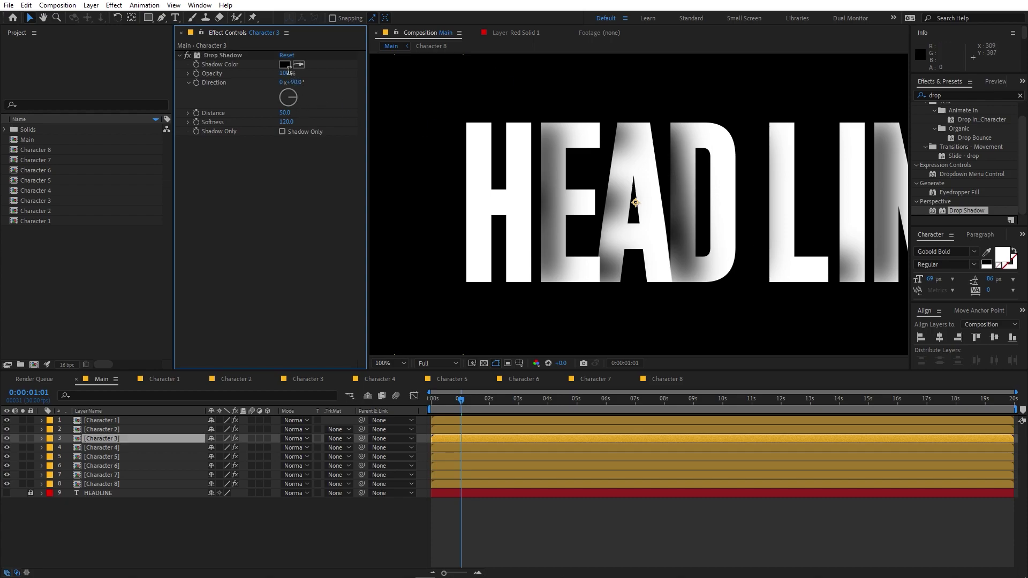
pyautogui.write('90')
pyautogui.press('Return')
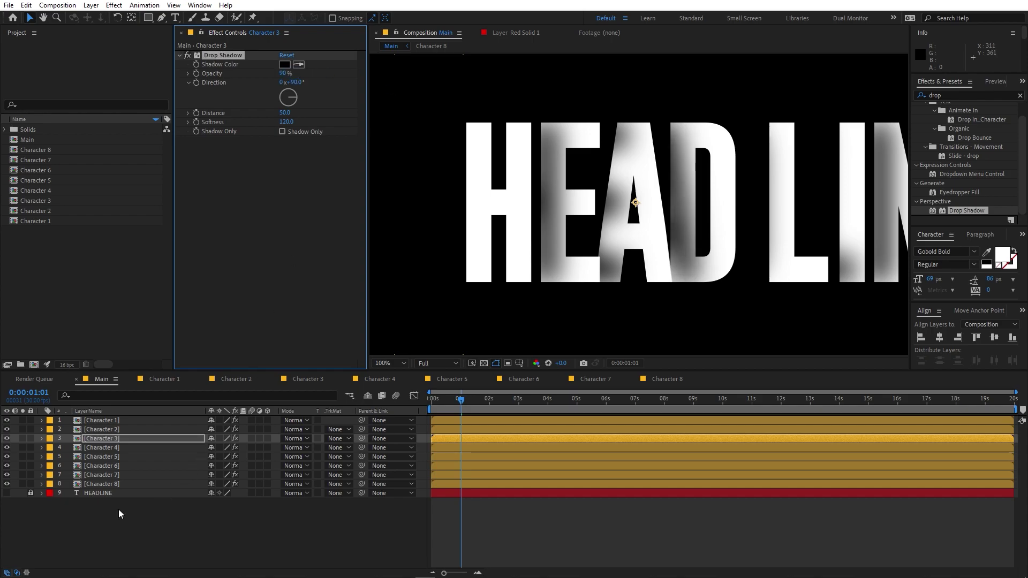
# Move the L, I, N and final E left to close the gaps.
pyautogui.click(114, 457)
pyautogui.moveTo(776, 275); pyautogui.dragTo(750, 279)
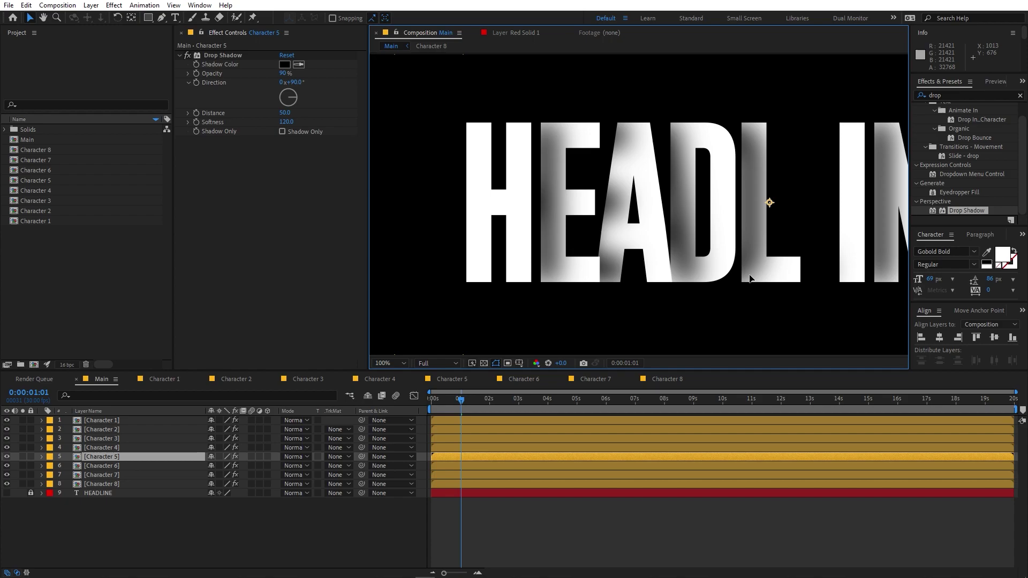
pyautogui.click(143, 474)
pyautogui.click(145, 459)
pyautogui.click(102, 466)
pyautogui.moveTo(840, 257); pyautogui.dragTo(808, 262)
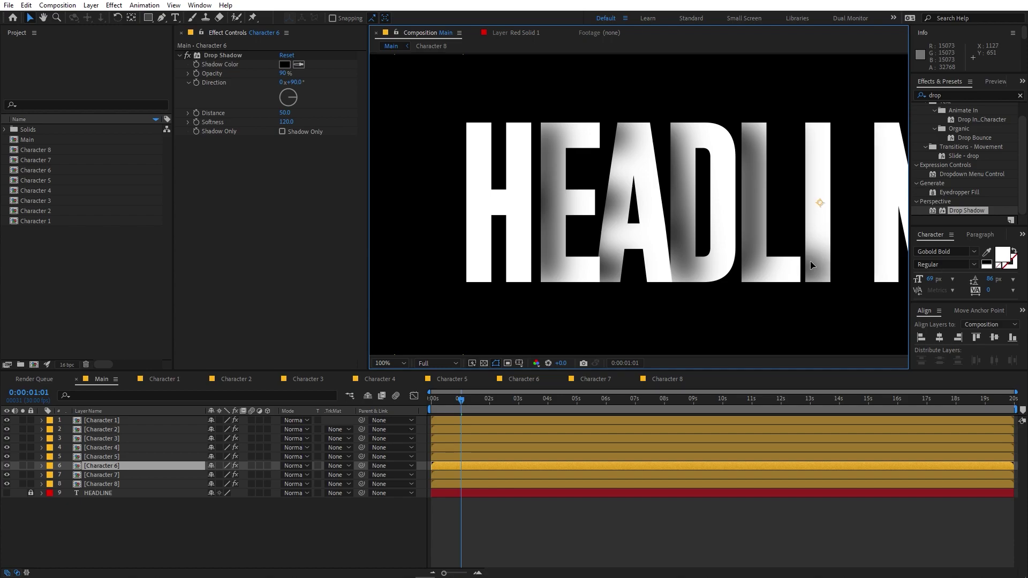
pyautogui.moveTo(870, 262); pyautogui.dragTo(833, 262)
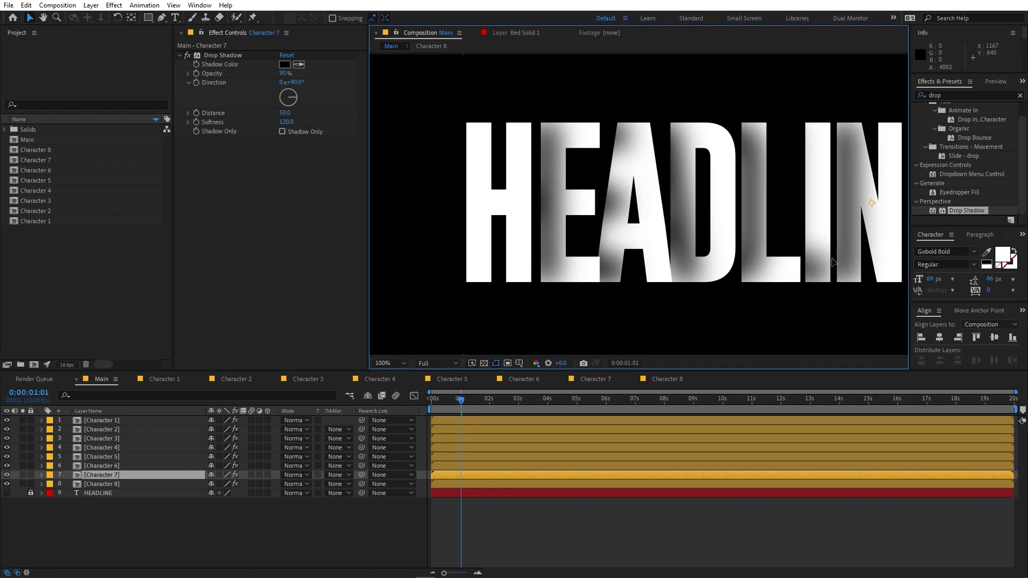
pyautogui.click(144, 504)
pyautogui.click(121, 466)
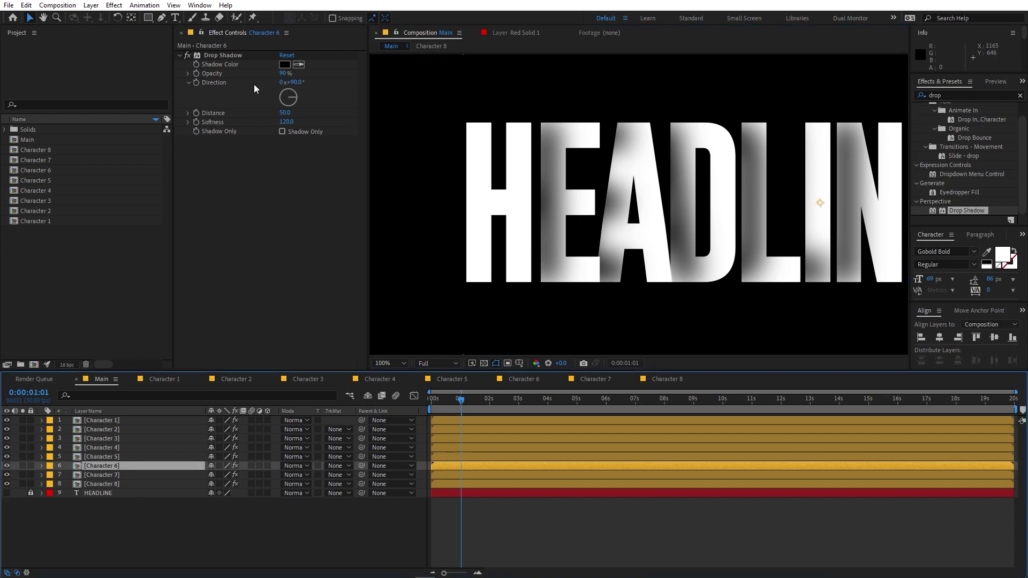
pyautogui.moveTo(696, 236); pyautogui.dragTo(557, 203)
pyautogui.click(825, 197)
pyautogui.moveTo(824, 197); pyautogui.dragTo(809, 196)
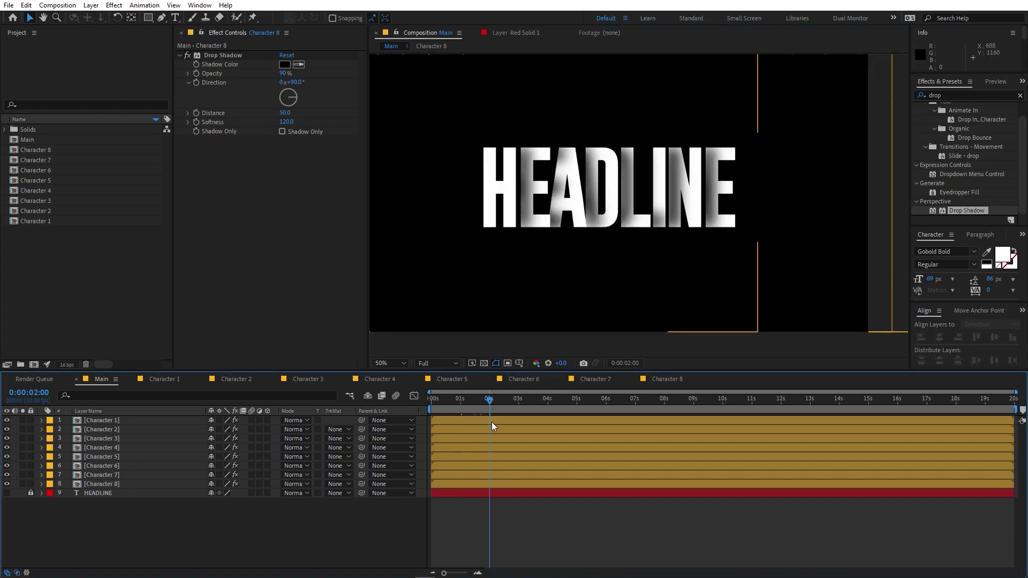
# Zoom the timeline to frames and shift Characters 2–8 a few frames later.
pyautogui.press('space')
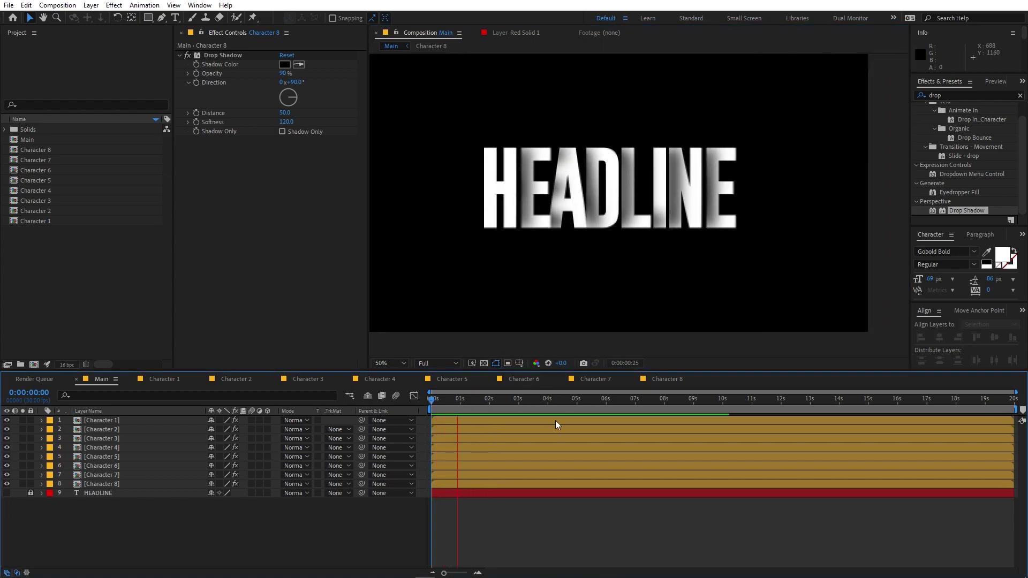
pyautogui.press('space')
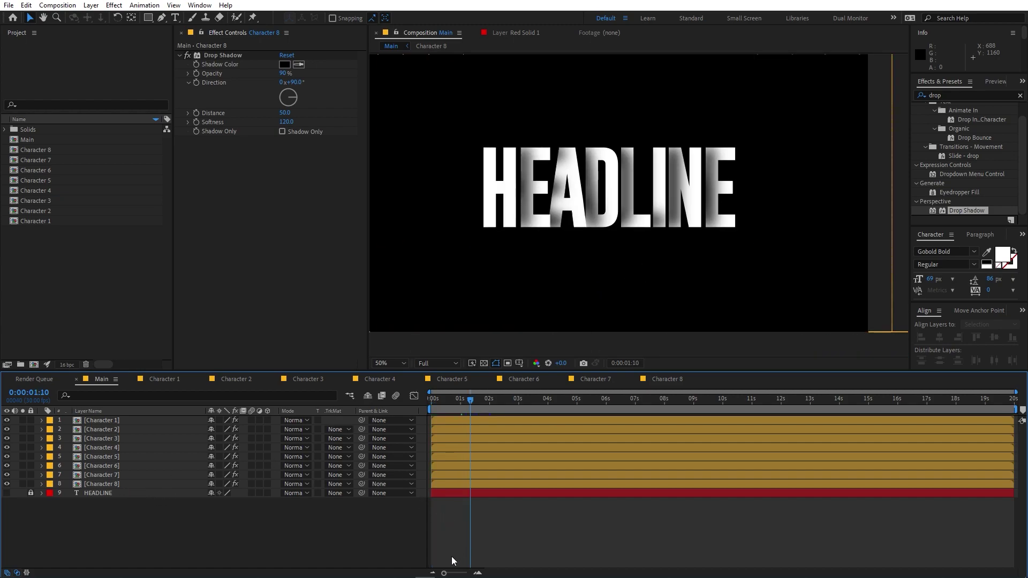
pyautogui.moveTo(447, 573); pyautogui.dragTo(464, 573)
pyautogui.press('Home')
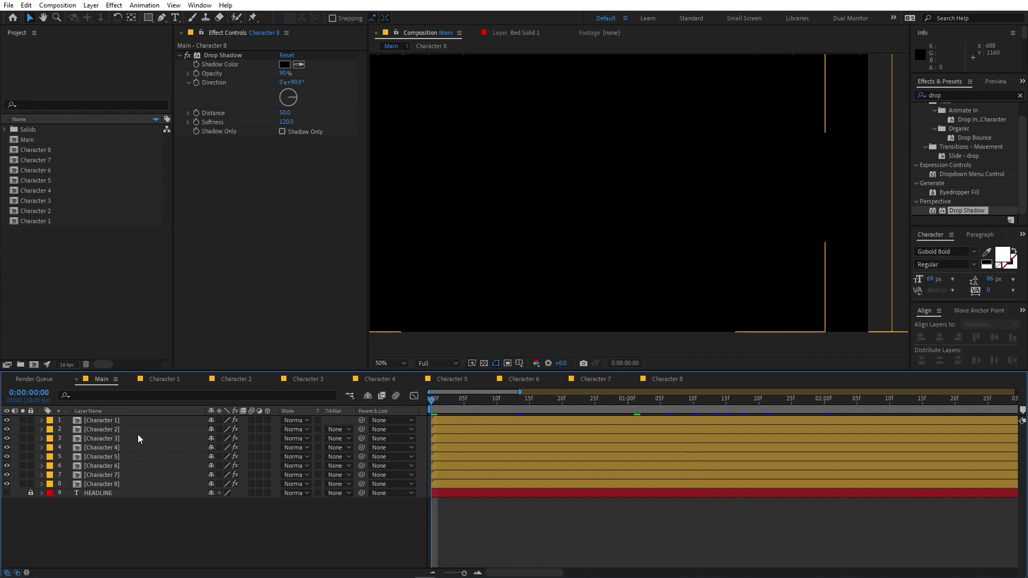
pyautogui.click(104, 430)
pyautogui.keyDown('shift'); pyautogui.click(121, 485); pyautogui.keyUp('shift')
pyautogui.moveTo(439, 437); pyautogui.dragTo(506, 444)
# Offset Characters 4–8 progressively later, dropping one layer from the selection each time.
pyautogui.keyDown('ctrl'); pyautogui.click(475, 431); pyautogui.keyUp('ctrl')
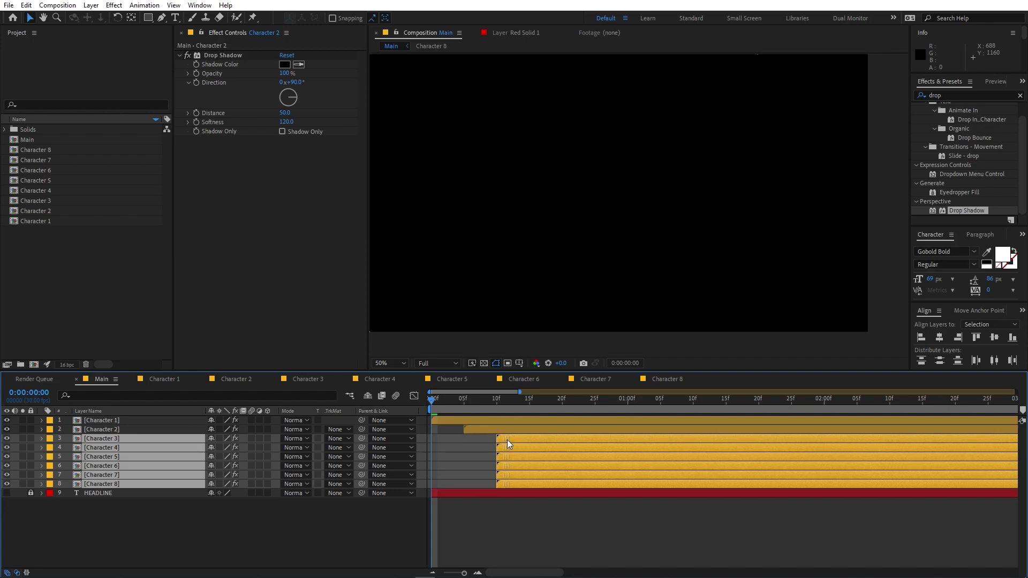
pyautogui.keyDown('ctrl'); pyautogui.click(509, 438); pyautogui.keyUp('ctrl')
pyautogui.moveTo(503, 450); pyautogui.dragTo(664, 477)
pyautogui.keyDown('ctrl'); pyautogui.click(535, 450); pyautogui.keyUp('ctrl')
pyautogui.keyDown('ctrl'); pyautogui.click(578, 457); pyautogui.keyUp('ctrl')
pyautogui.click(603, 485)
pyautogui.click(662, 411)
# Return to the first frame and preview the staggered HEADLINE reveal.
pyautogui.moveTo(661, 412); pyautogui.dragTo(324, 412)
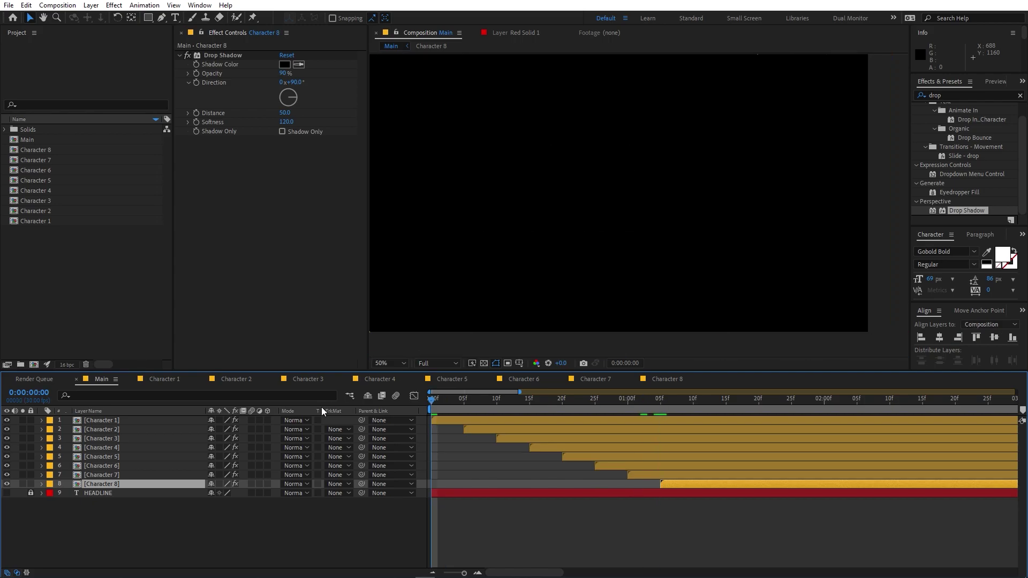
pyautogui.click(571, 552)
pyautogui.press('space')
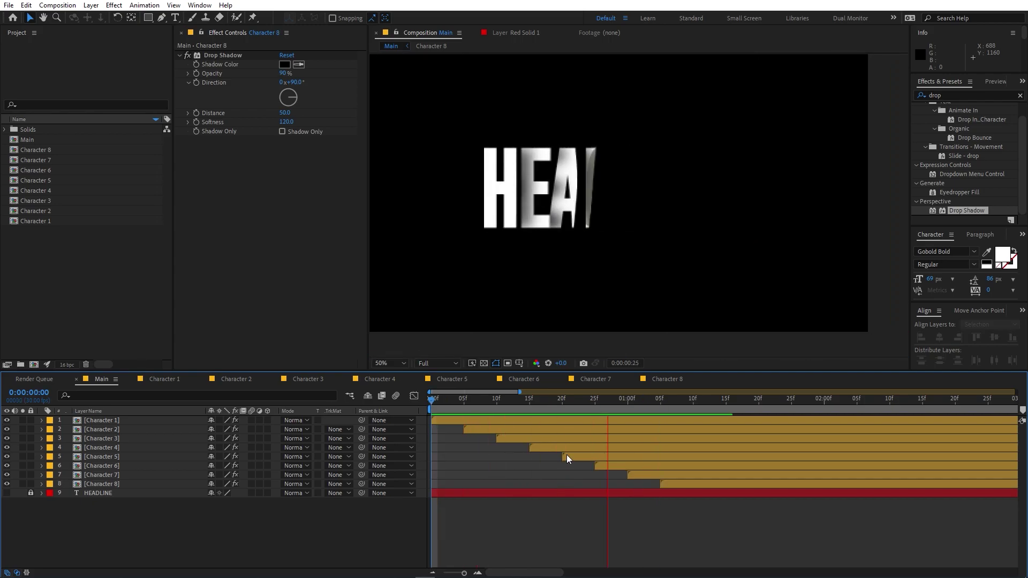
pyautogui.press('space')
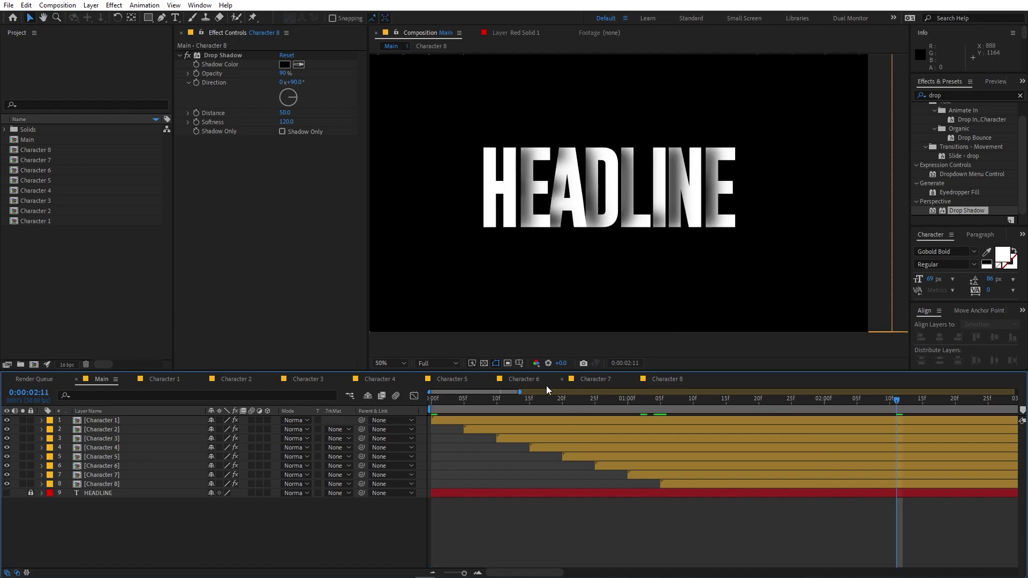
# Create a new solid layer colored dark gray, named Dark Gray Solid 2.
pyautogui.rightClick(182, 532)
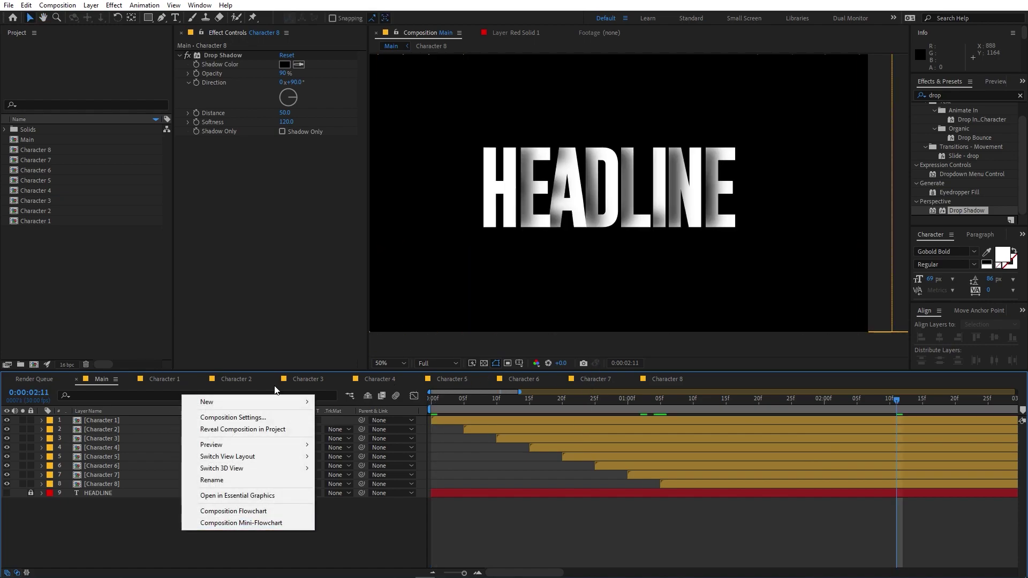
pyautogui.moveTo(279, 401)
pyautogui.click(418, 429)
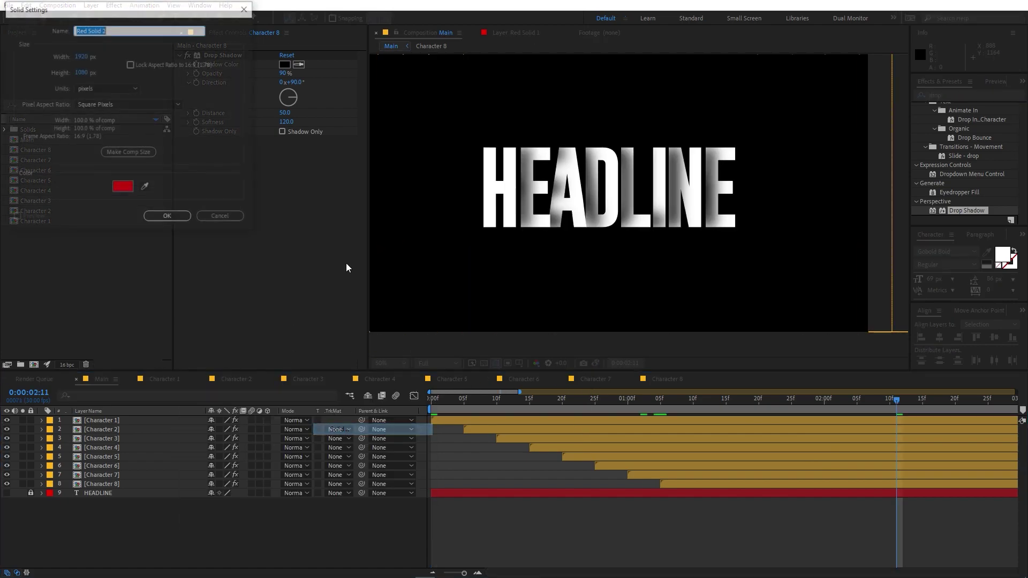
pyautogui.click(123, 187)
pyautogui.moveTo(96, 359); pyautogui.dragTo(65, 360)
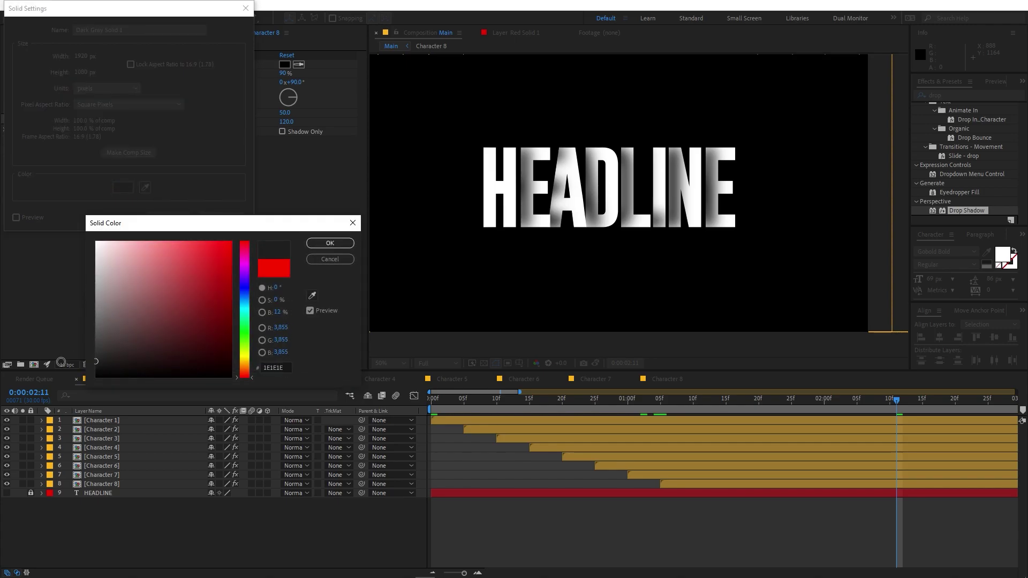
pyautogui.click(330, 244)
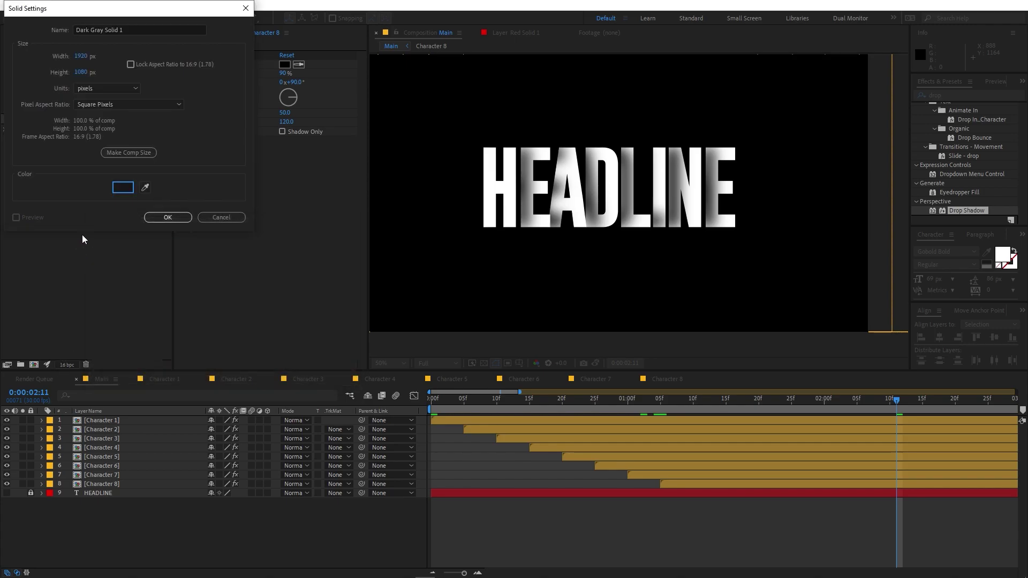
pyautogui.click(173, 219)
# Move Dark Gray Solid 2 below the HEADLINE letters and preview the animation.
pyautogui.moveTo(126, 421); pyautogui.dragTo(108, 509)
pyautogui.click(650, 530)
pyautogui.press('space')
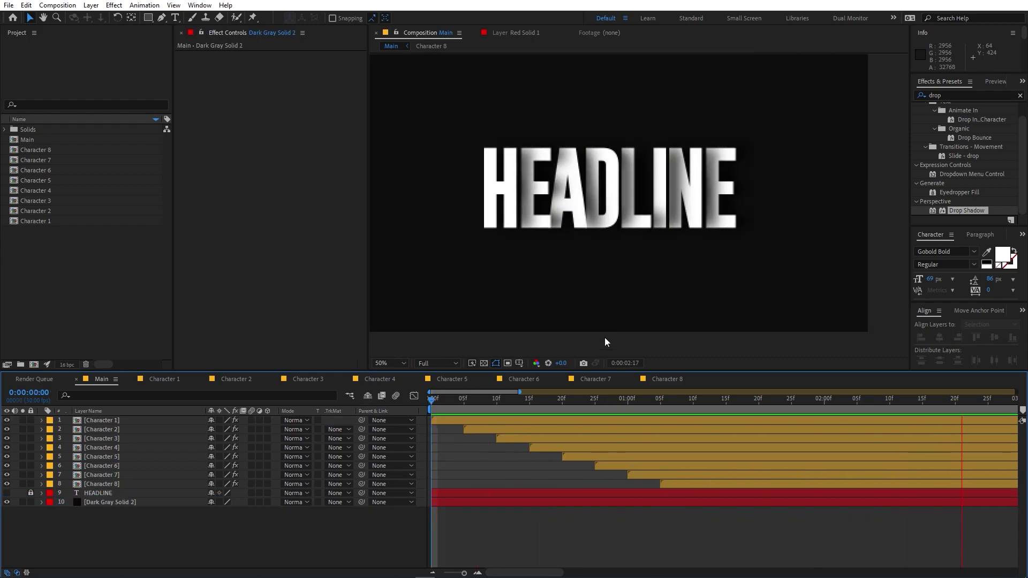
pyautogui.press('space')
pyautogui.press('space')
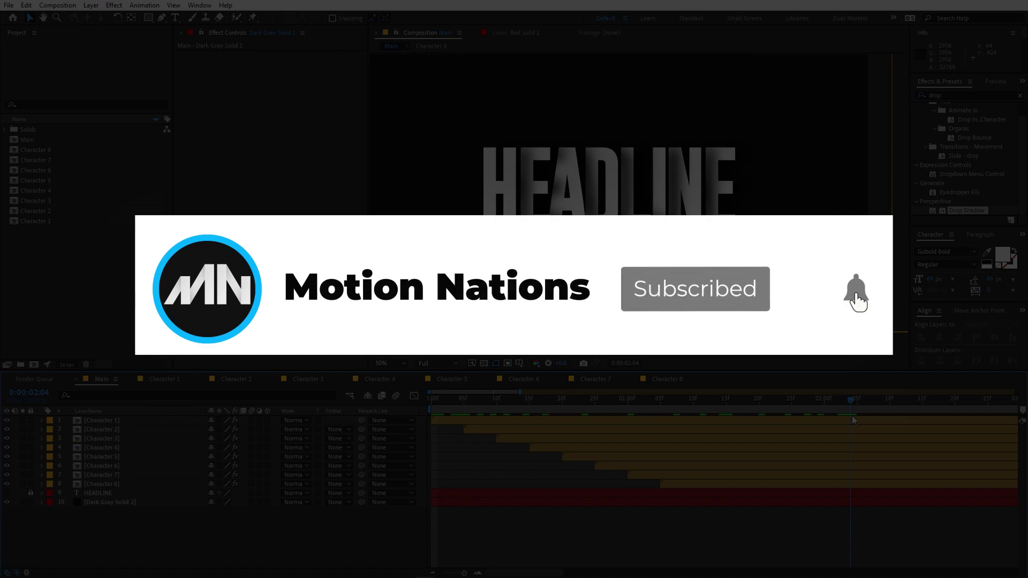
pyautogui.press('space')
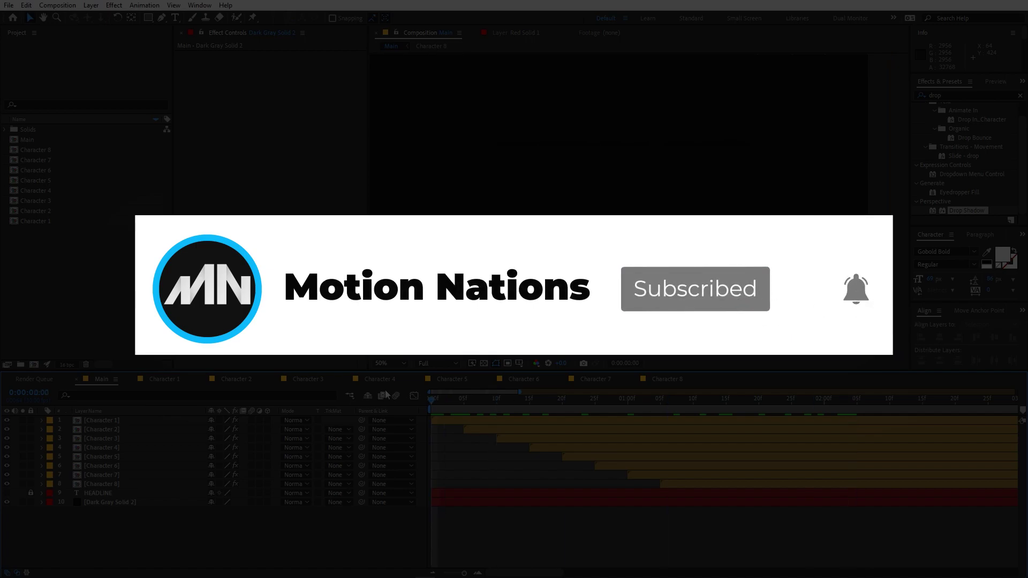